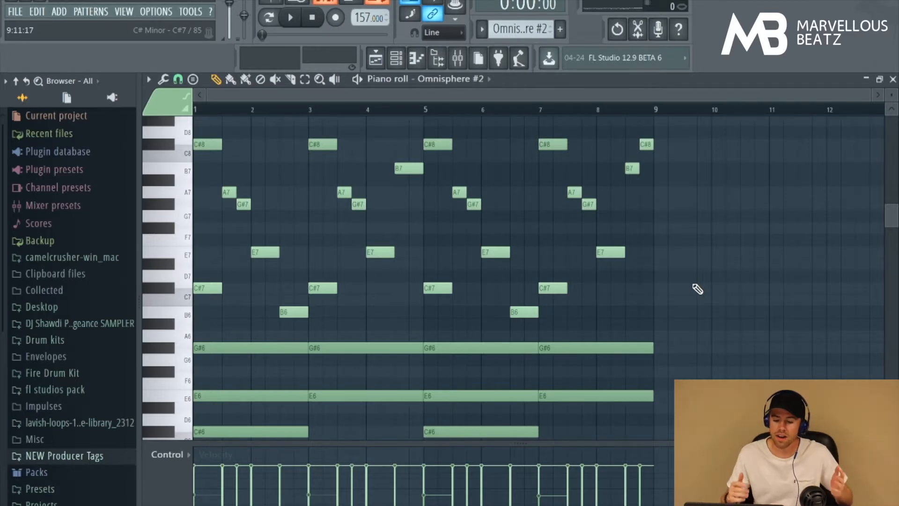
# Audition single notes of the Omnisphere #2 sound and look through the piano roll's snap options and the stamp tool's chords and scales
pyautogui.press('n')
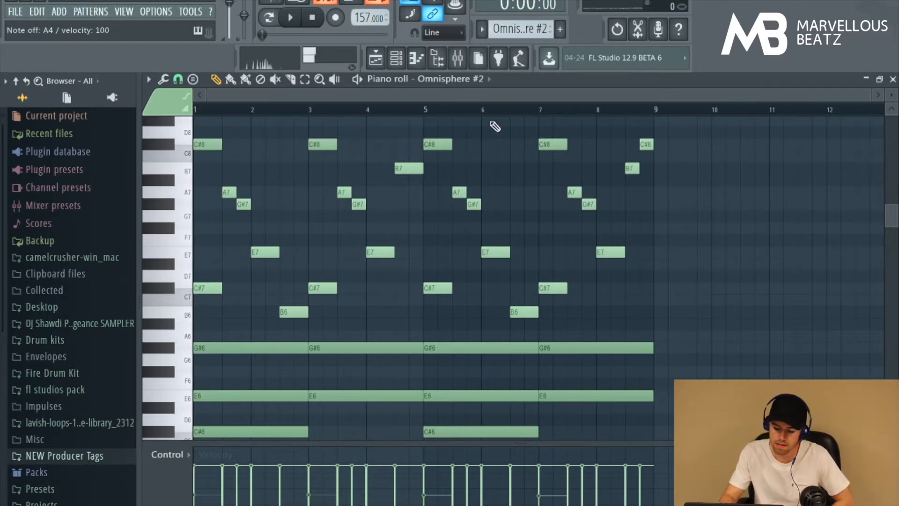
pyautogui.press('u')
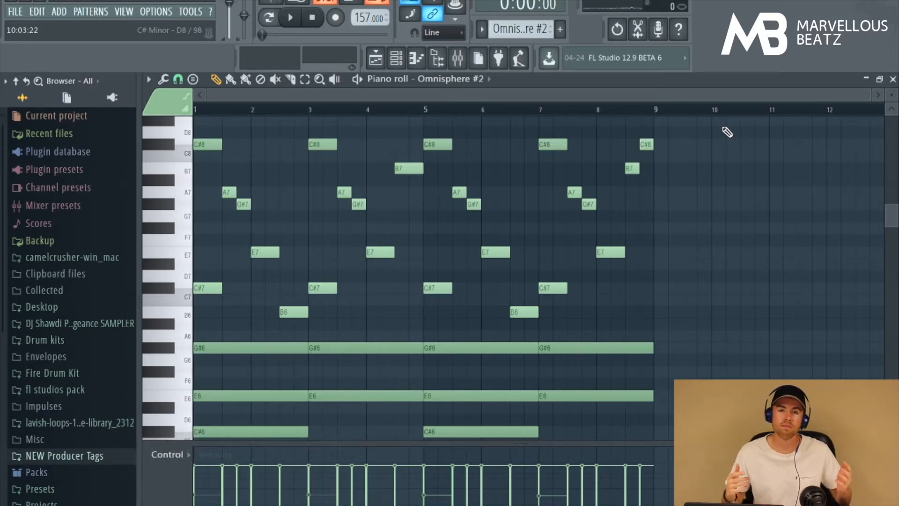
pyautogui.click(178, 80)
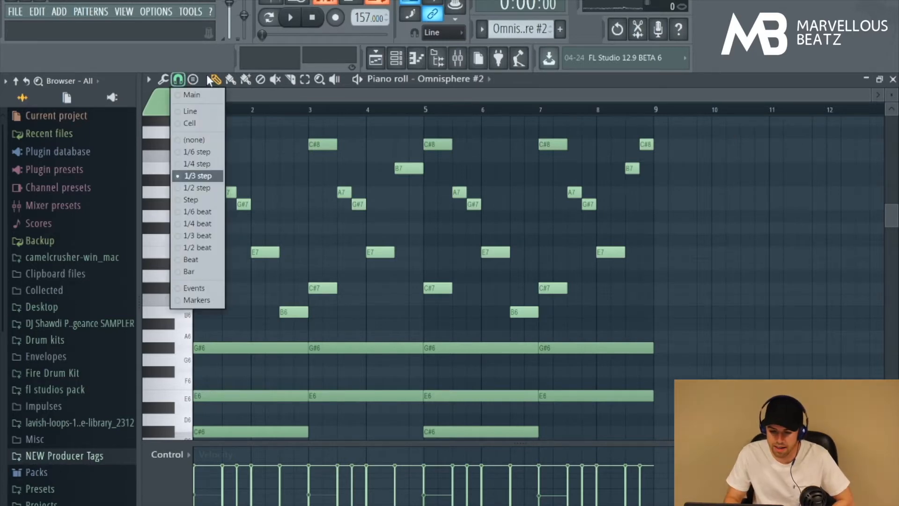
pyautogui.click(193, 79)
pyautogui.click(226, 159)
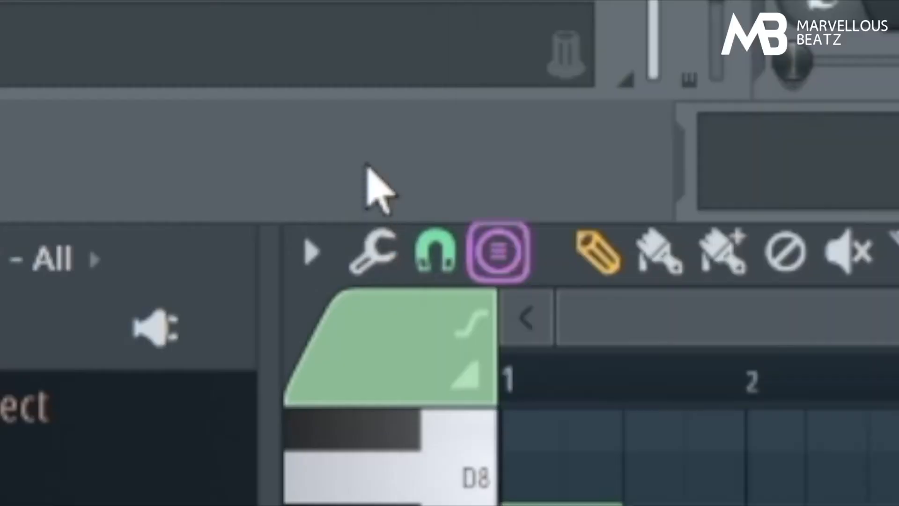
pyautogui.click(482, 272)
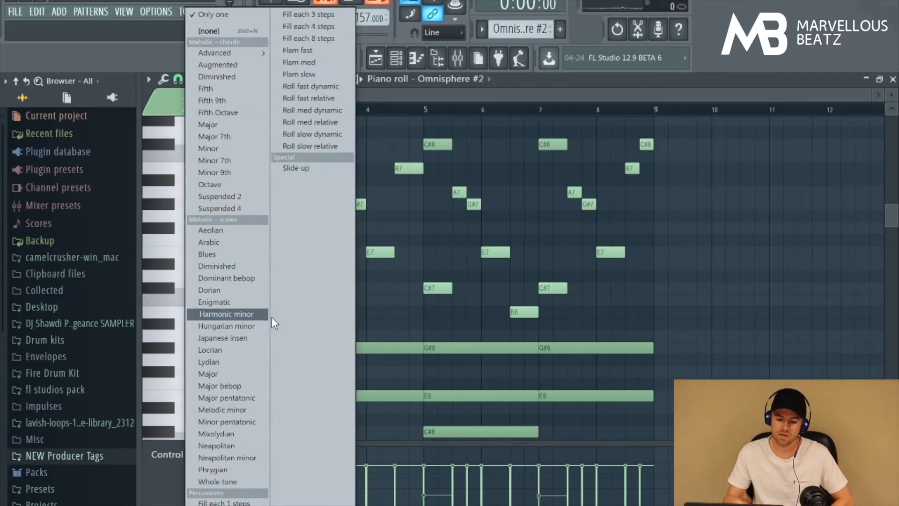
pyautogui.click(226, 229)
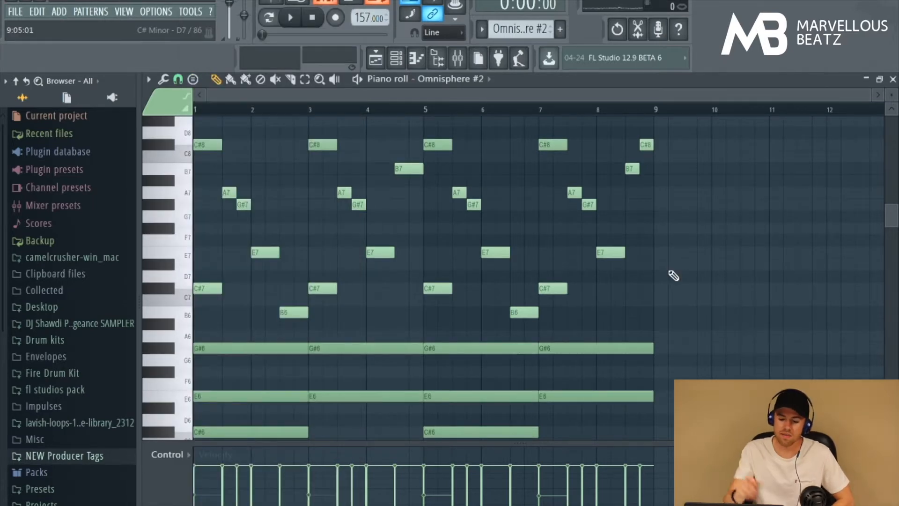
# Play back the Omnisphere #2 pattern while examining its melody and the sustained chord notes beneath it
pyautogui.scroll(-3, 674, 276)
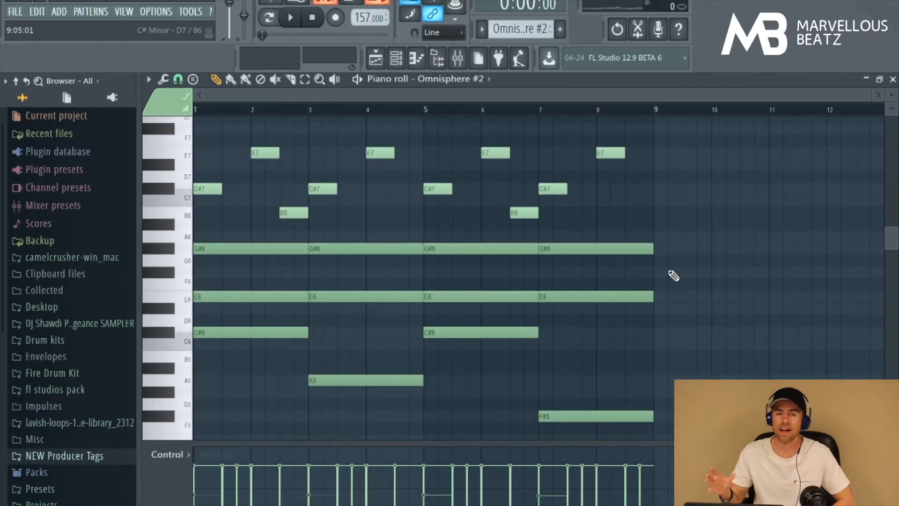
pyautogui.scroll(3, 673, 275)
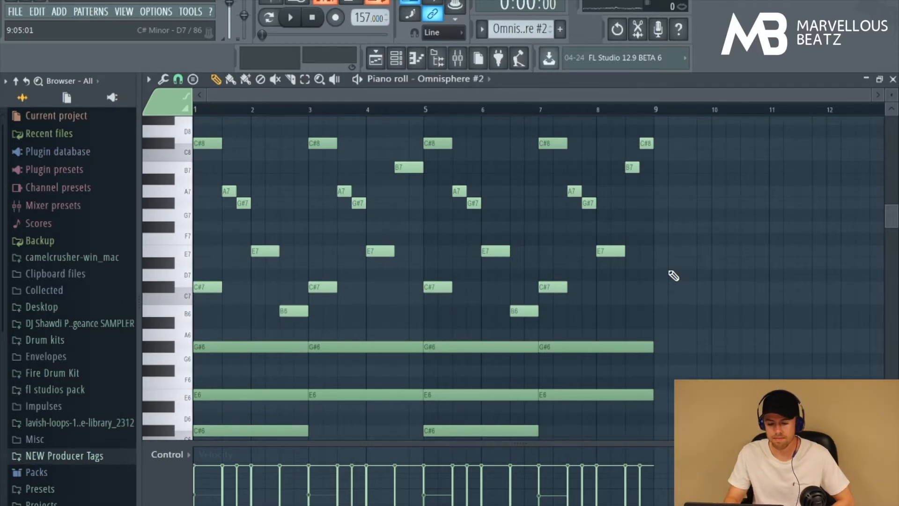
pyautogui.press('space')
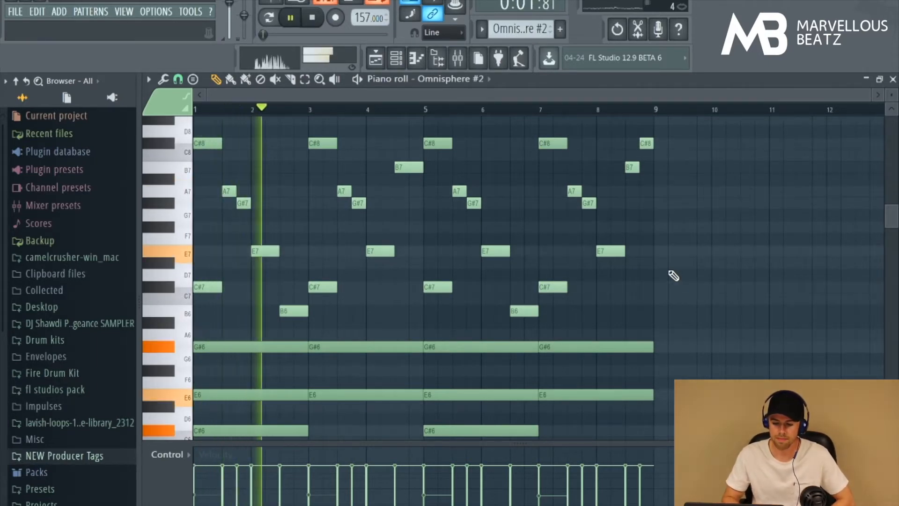
pyautogui.scroll(-1, 674, 276)
pyautogui.scroll(-2, 674, 275)
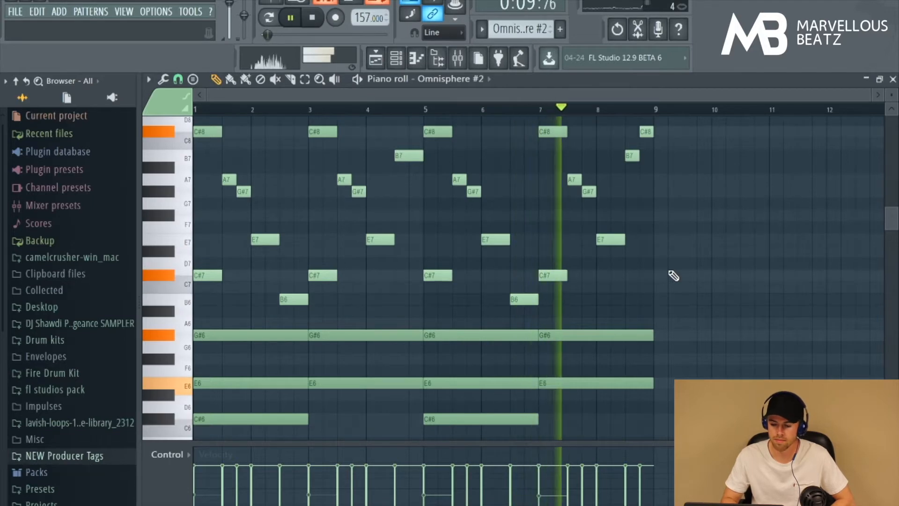
pyautogui.scroll(-10, 674, 276)
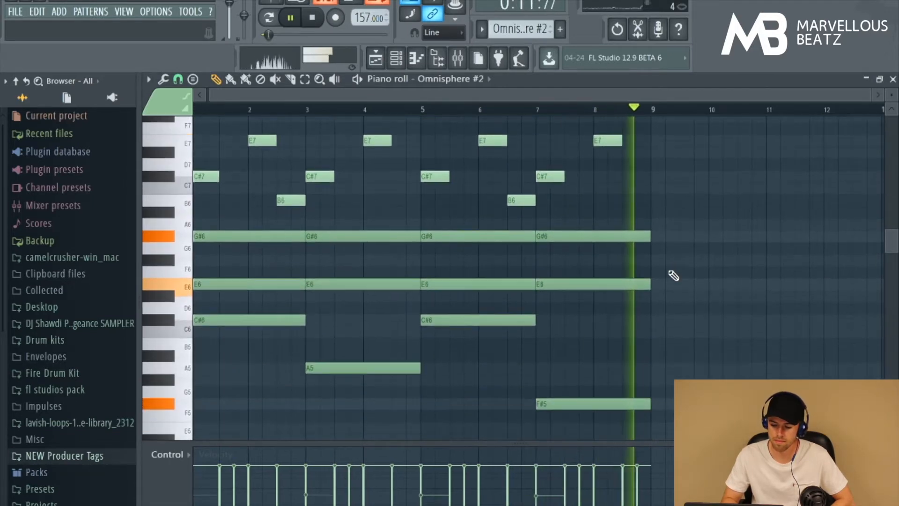
pyautogui.scroll(10, 673, 276)
pyautogui.press('space')
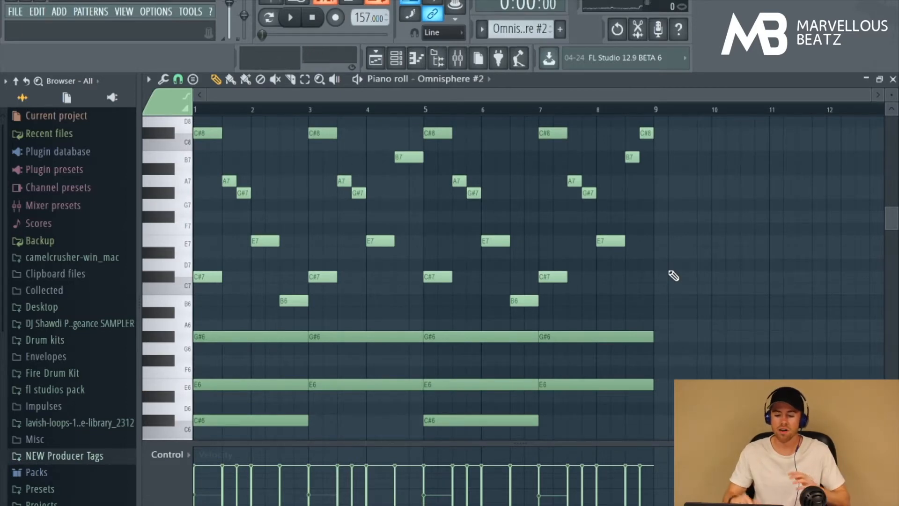
pyautogui.scroll(2, 673, 276)
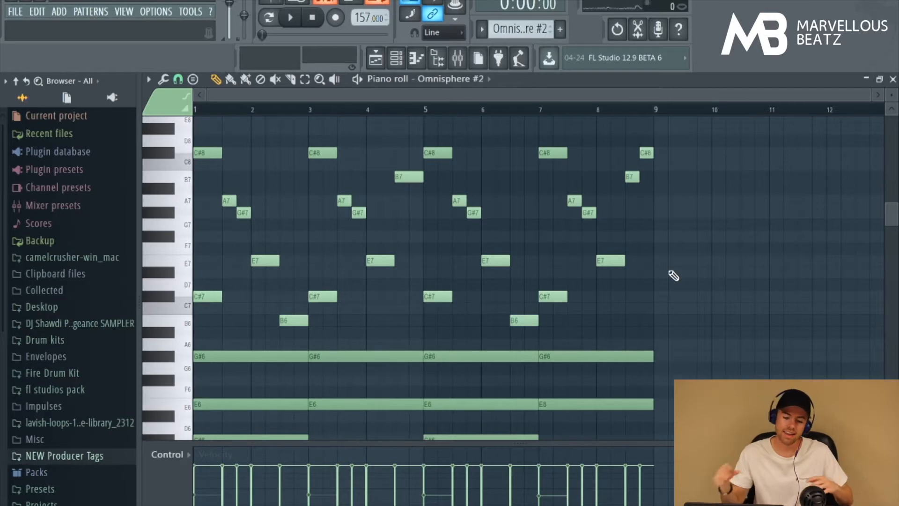
pyautogui.scroll(-4, 673, 276)
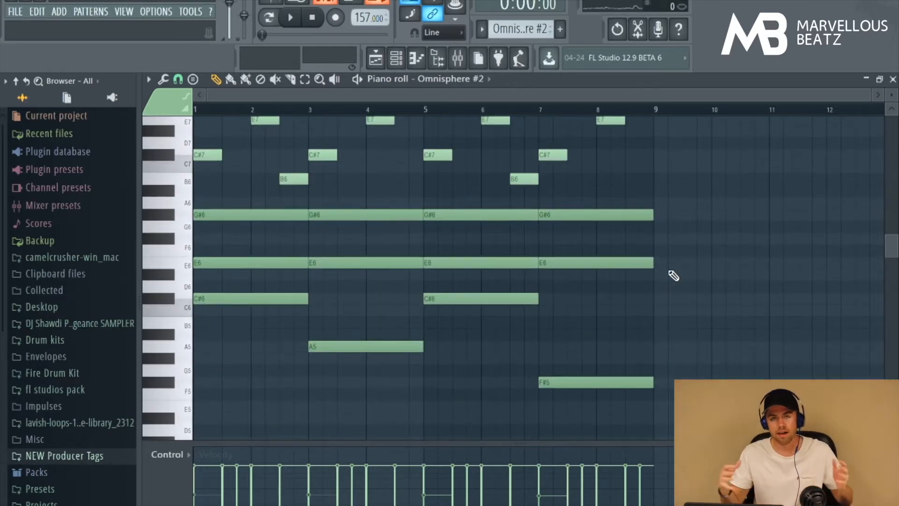
pyautogui.scroll(4, 674, 276)
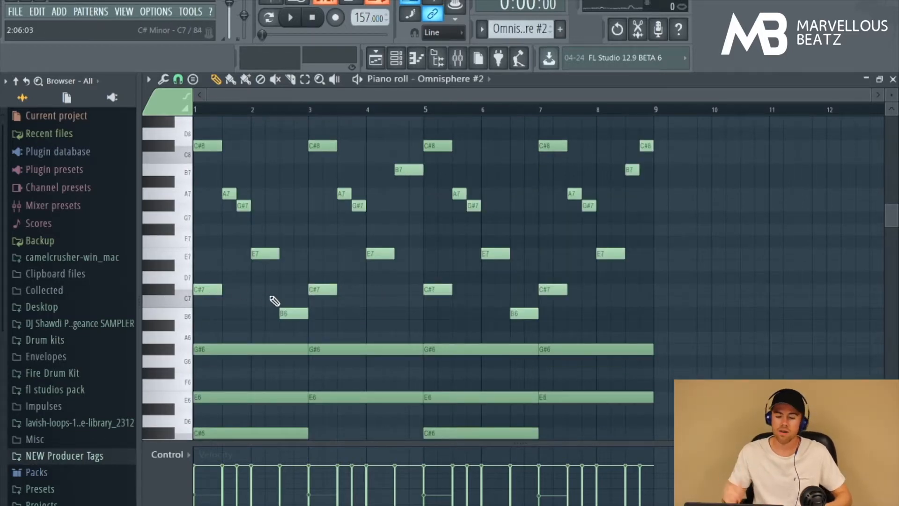
pyautogui.scroll(-3, 274, 301)
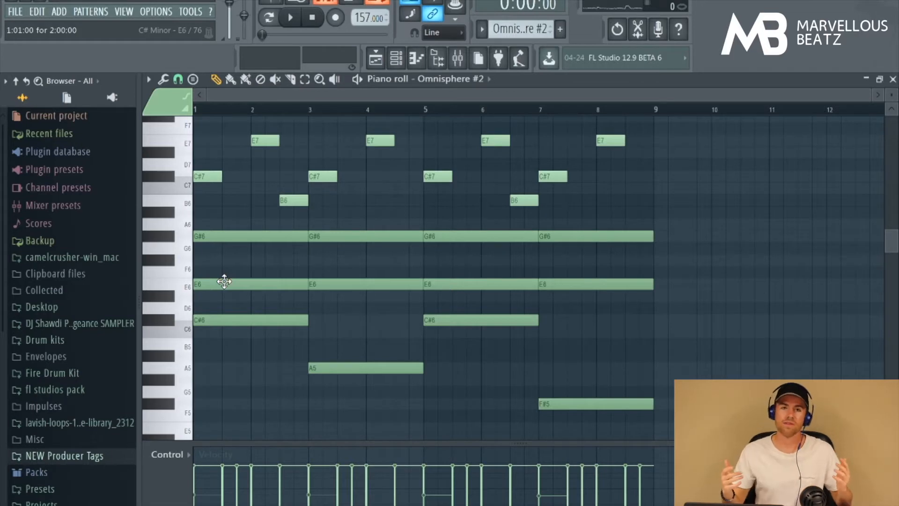
pyautogui.moveTo(500, 441); pyautogui.dragTo(471, 443)
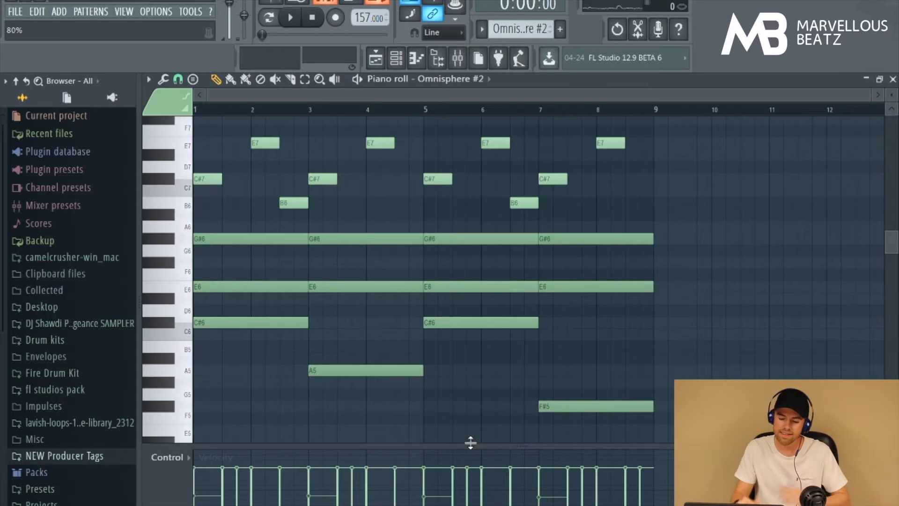
# Toggle tracks 5 and 6 in the playlist and examine the notes of the Omnisphere #3 pattern in the piano roll
pyautogui.press('F5')
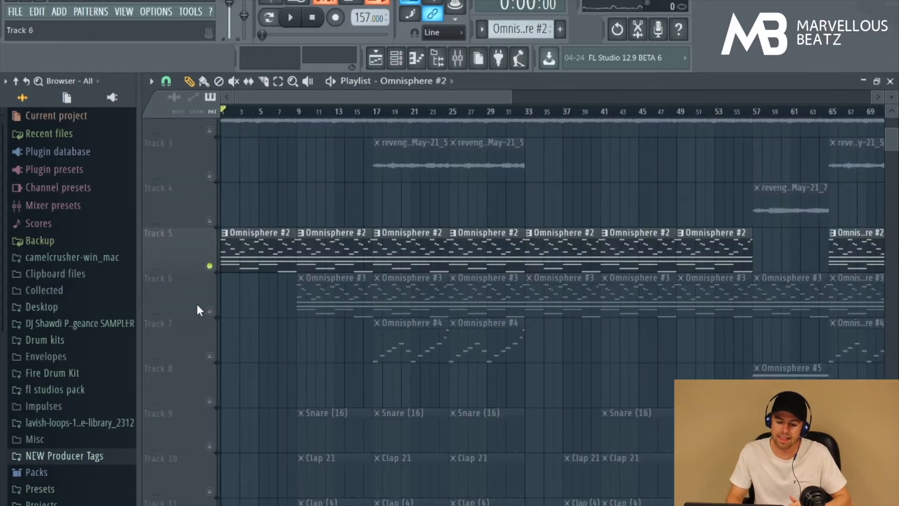
pyautogui.click(210, 311)
pyautogui.click(210, 266)
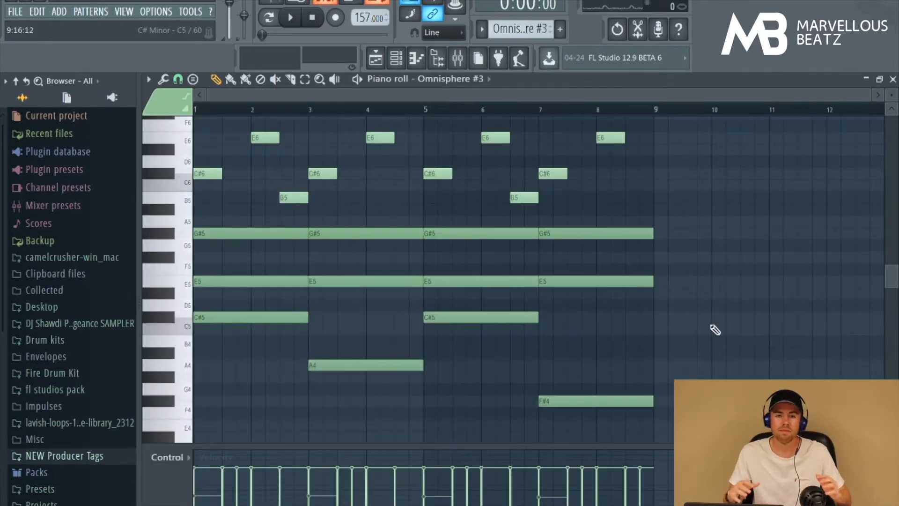
pyautogui.scroll(3, 715, 330)
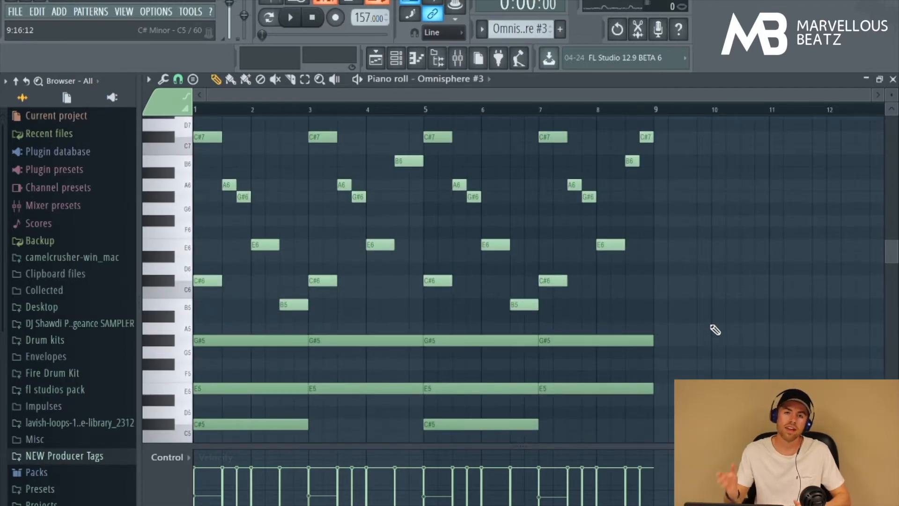
pyautogui.scroll(-3, 715, 330)
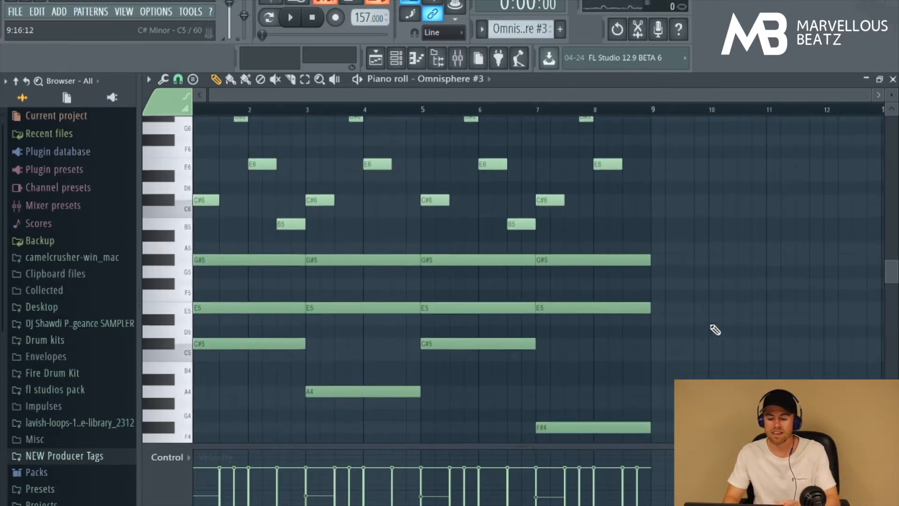
# Transpose all Omnisphere #3 notes down one octave, move them back up an octave, and deselect them
pyautogui.moveTo(683, 433); pyautogui.dragTo(183, 60)
pyautogui.hotkey('ctrl', 'Down')
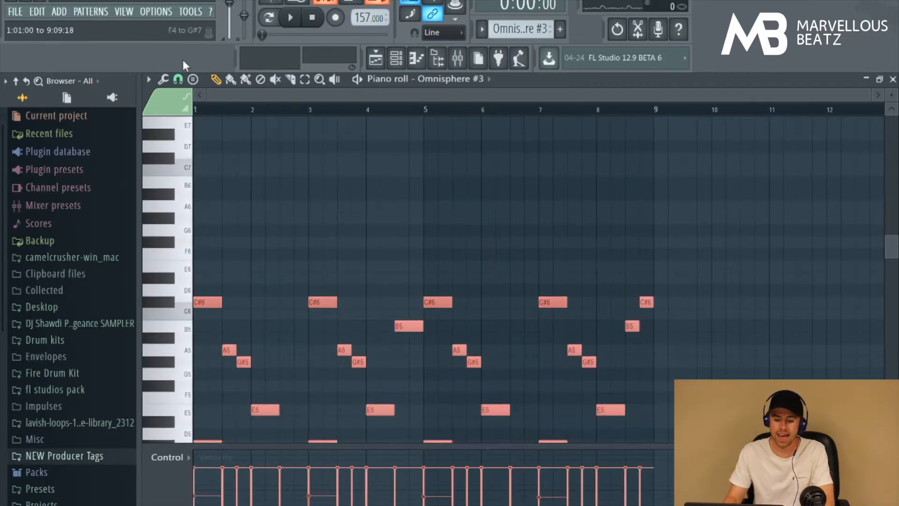
pyautogui.hotkey('ctrl', 'Up')
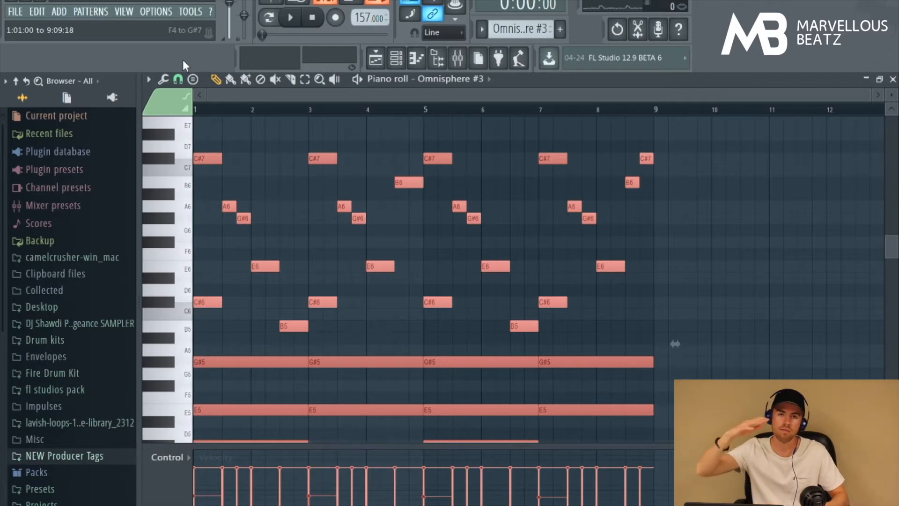
pyautogui.click(710, 277)
# Play back the Omnisphere #3 pattern on its own while viewing its chords and melody
pyautogui.scroll(-3, 713, 277)
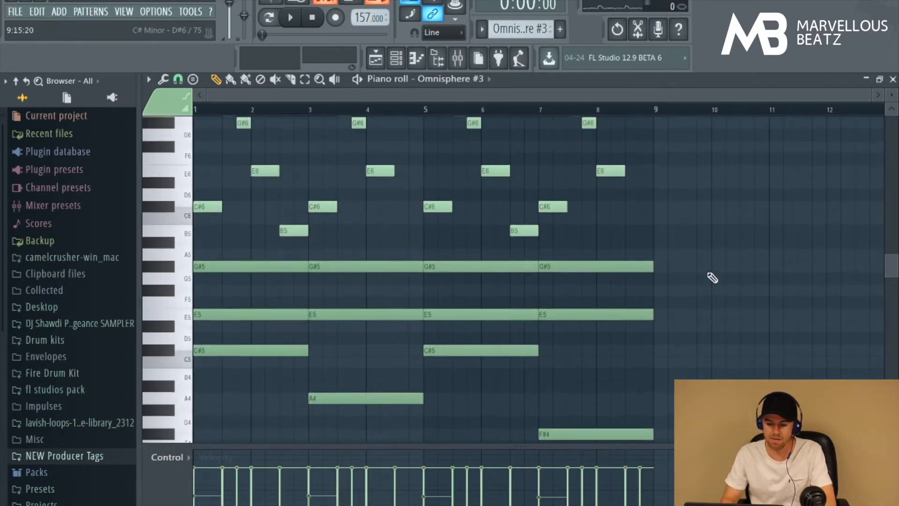
pyautogui.scroll(2, 712, 277)
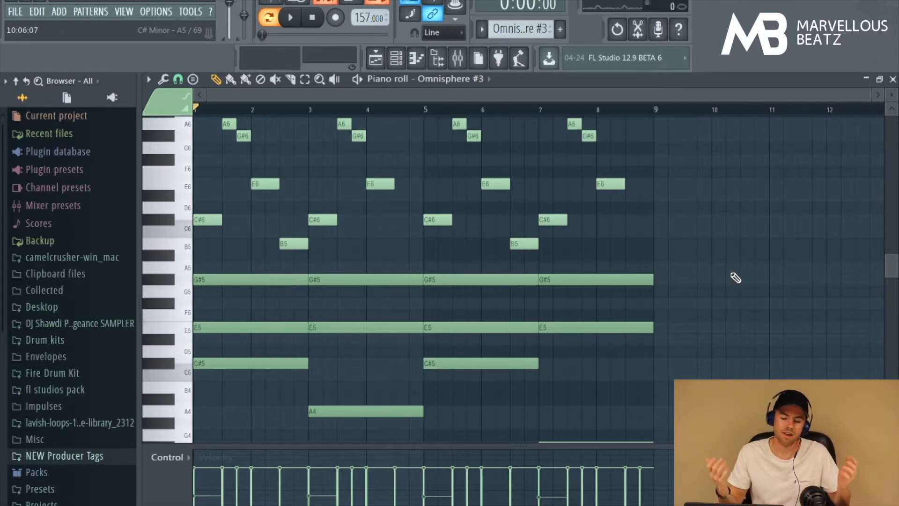
pyautogui.press('space')
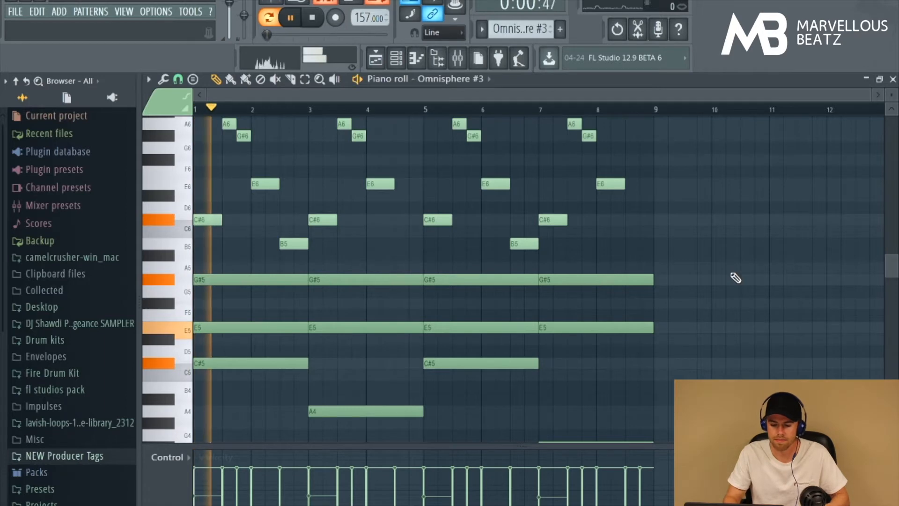
pyautogui.scroll(3, 735, 277)
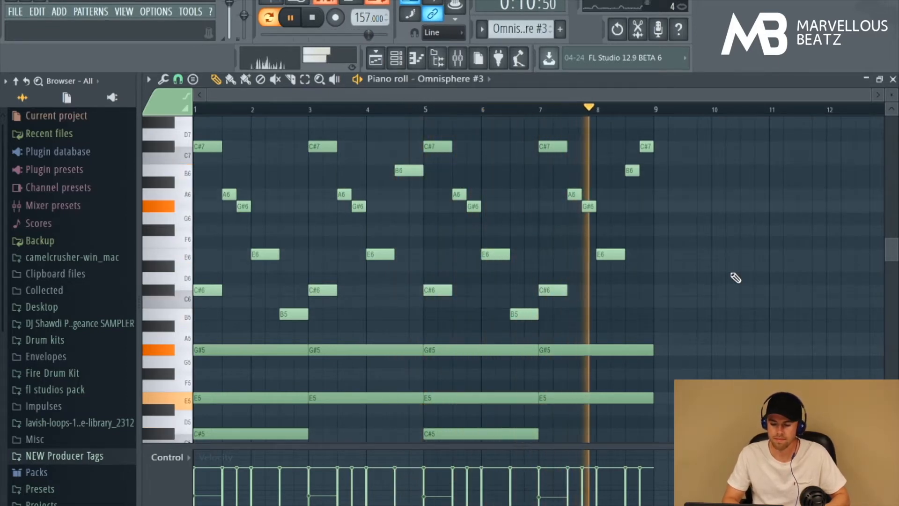
pyautogui.press('space')
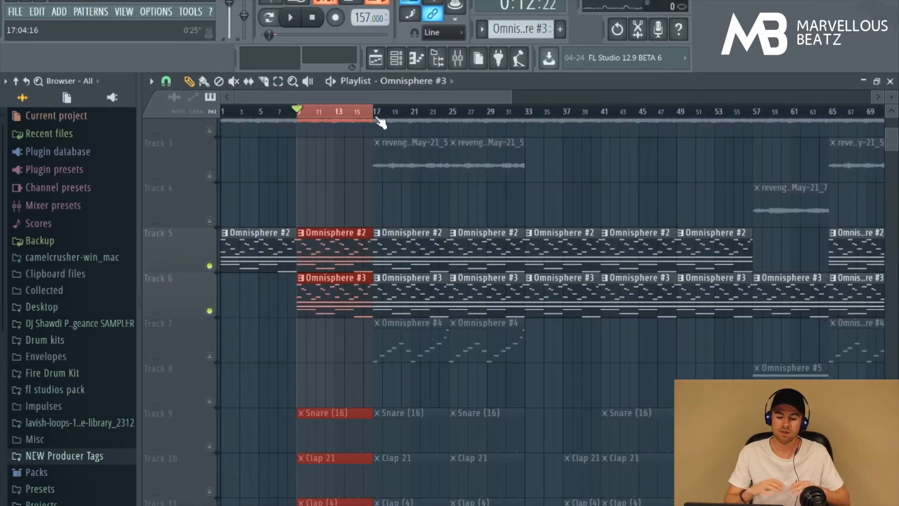
# Play the playlist section starting at bar 9 with only audio tracks 1 and 2 enabled
pyautogui.scroll(2, 305, 416)
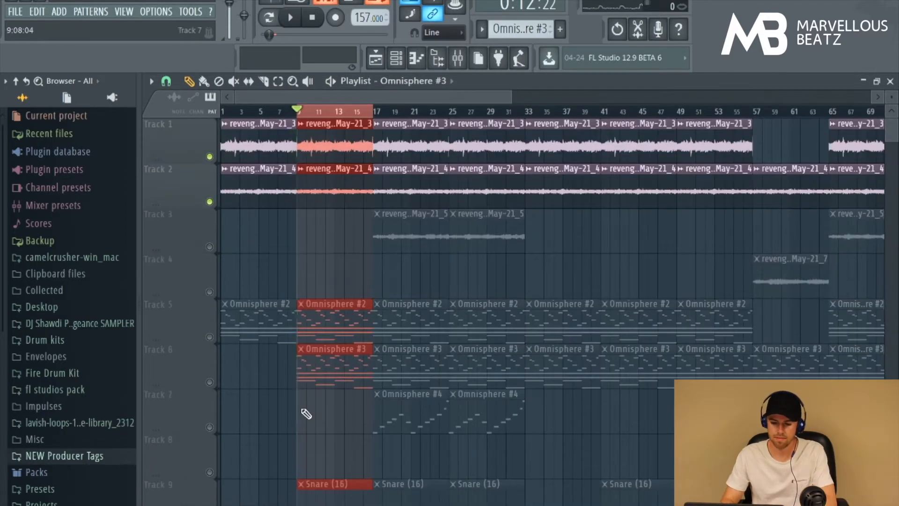
pyautogui.press('space')
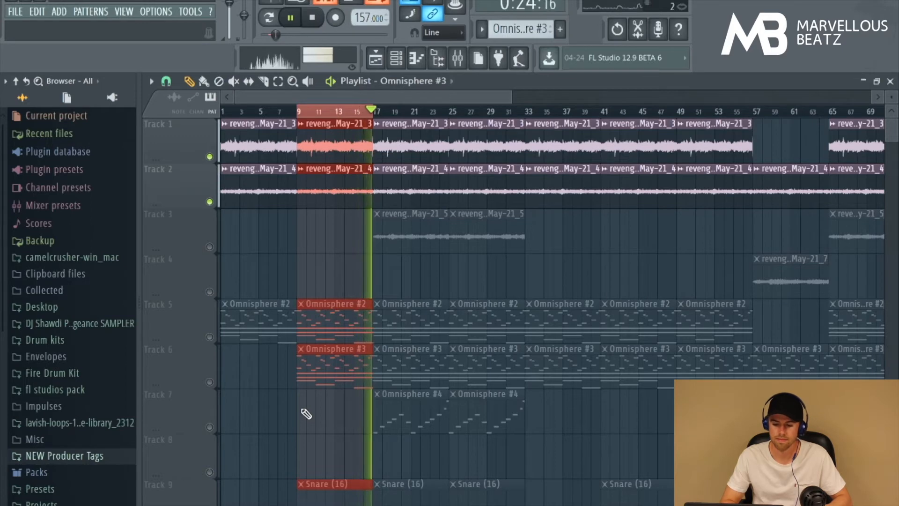
pyautogui.press('space')
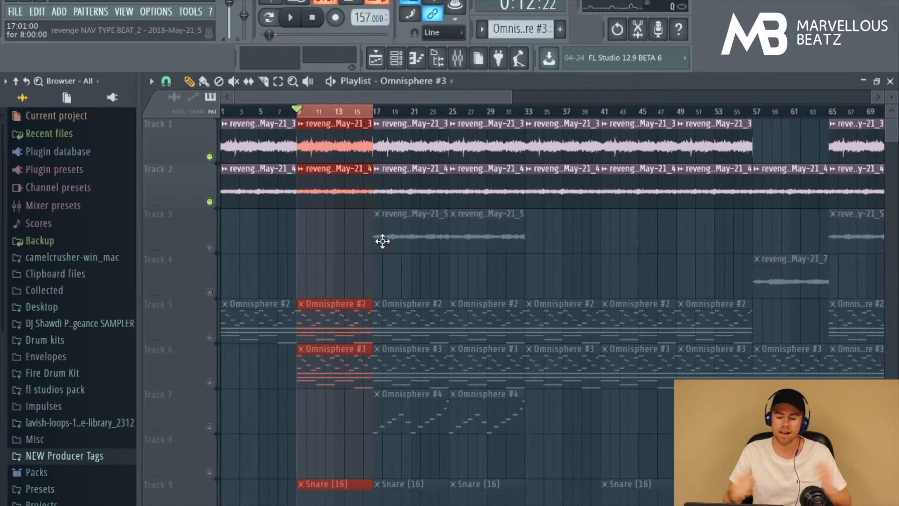
# Solo track 7 in the playlist and listen to the Omnisphere #4 pattern in the piano roll
pyautogui.scroll(-1, 230, 248)
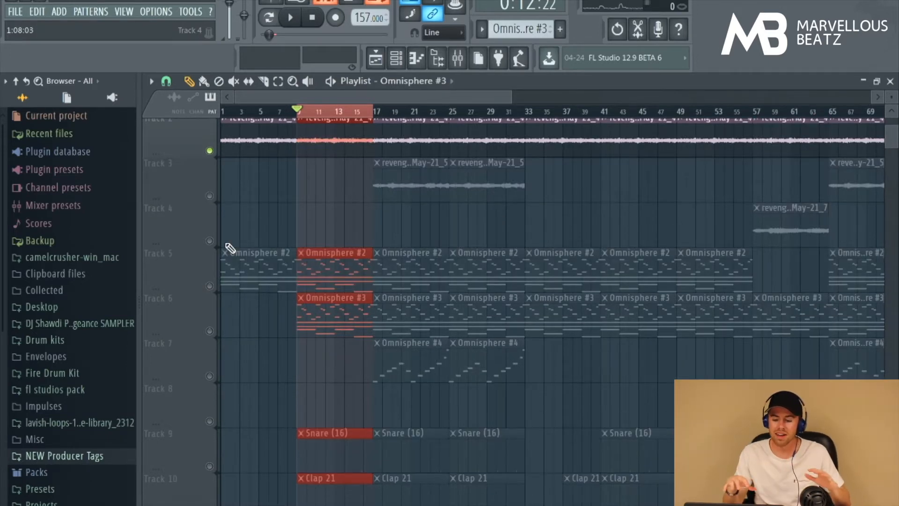
pyautogui.rightClick(209, 376)
pyautogui.scroll(1, 219, 158)
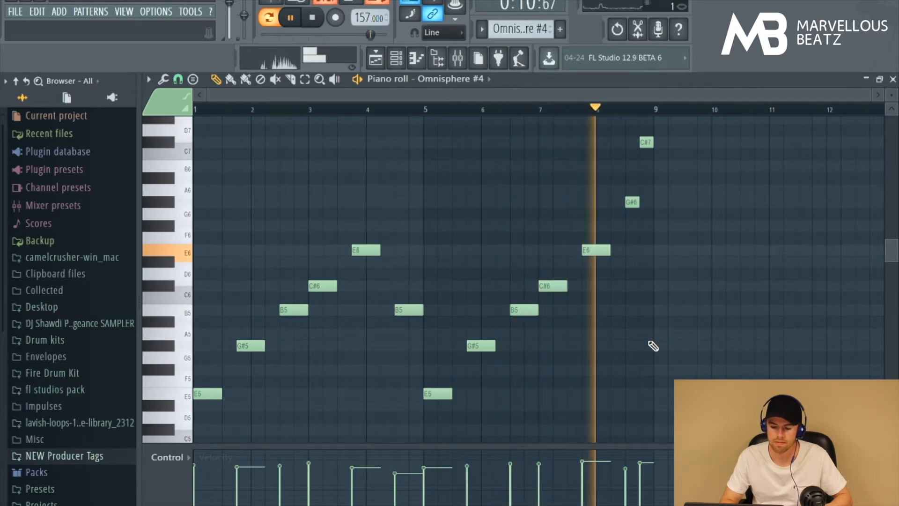
pyautogui.press('space')
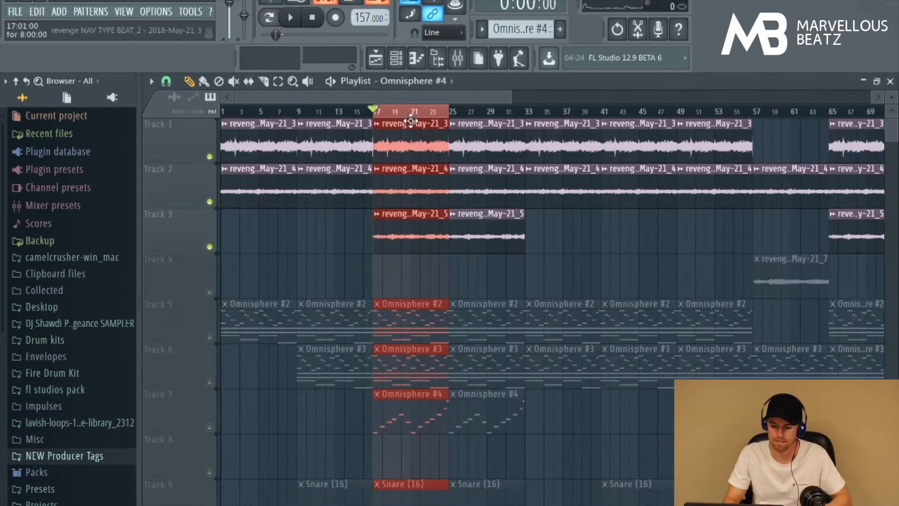
# Play the playlist from bar 17 with only audio tracks 1, 2 and 3 enabled
pyautogui.press('space')
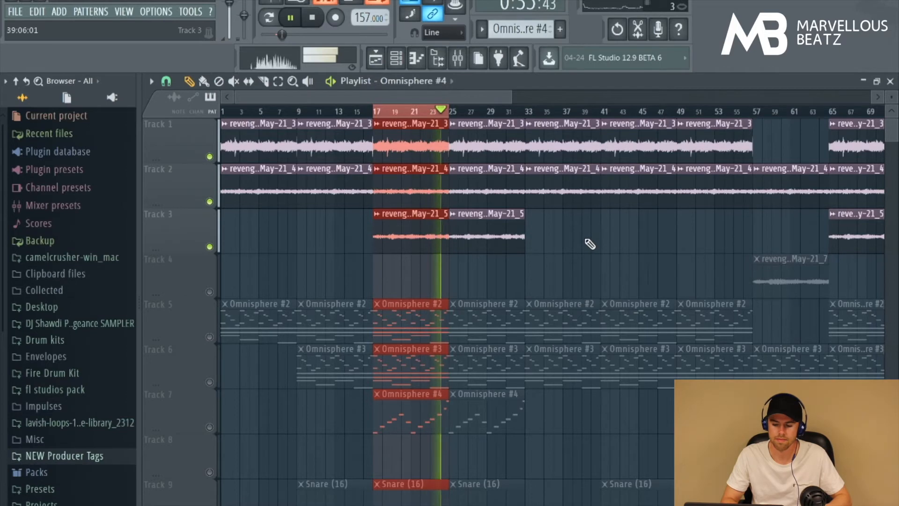
pyautogui.press('space')
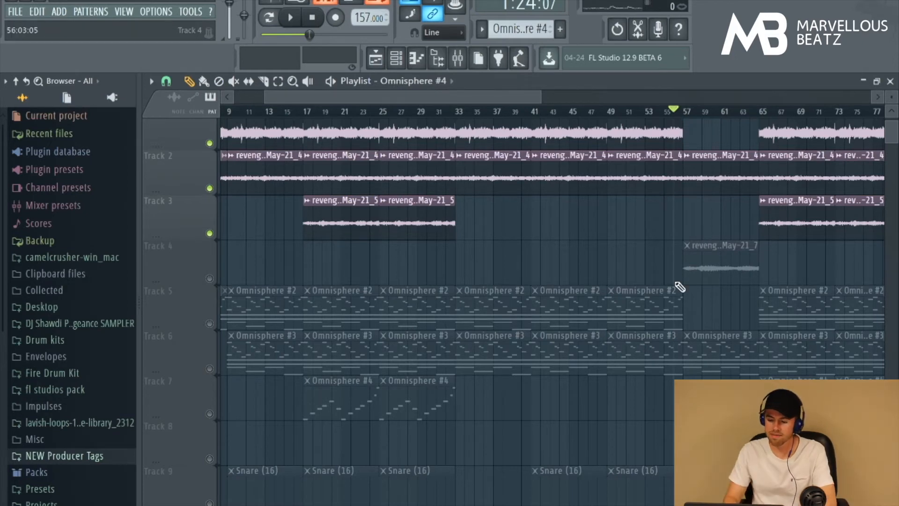
# Examine the Omnisphere #5 chord notes in the piano roll and play the pattern on its own
pyautogui.hscroll(4, 679, 287)
pyautogui.scroll(1, 679, 287)
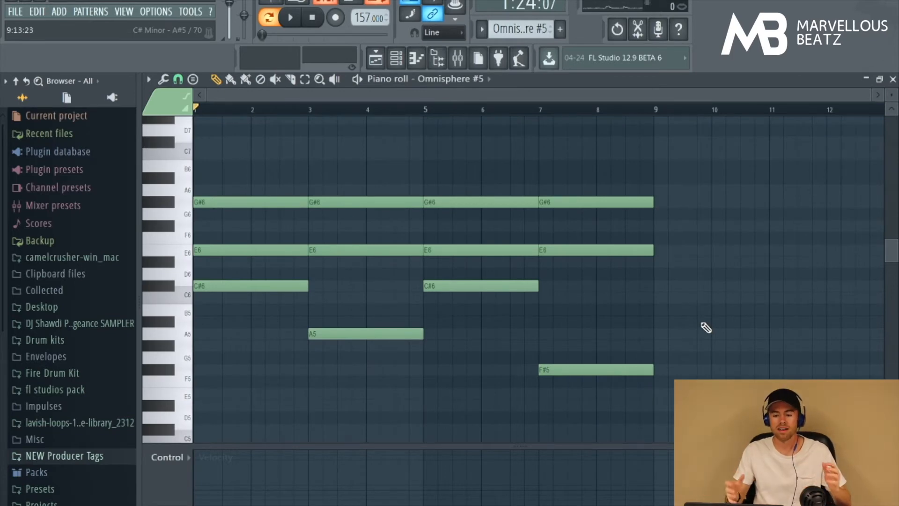
pyautogui.scroll(4, 706, 328)
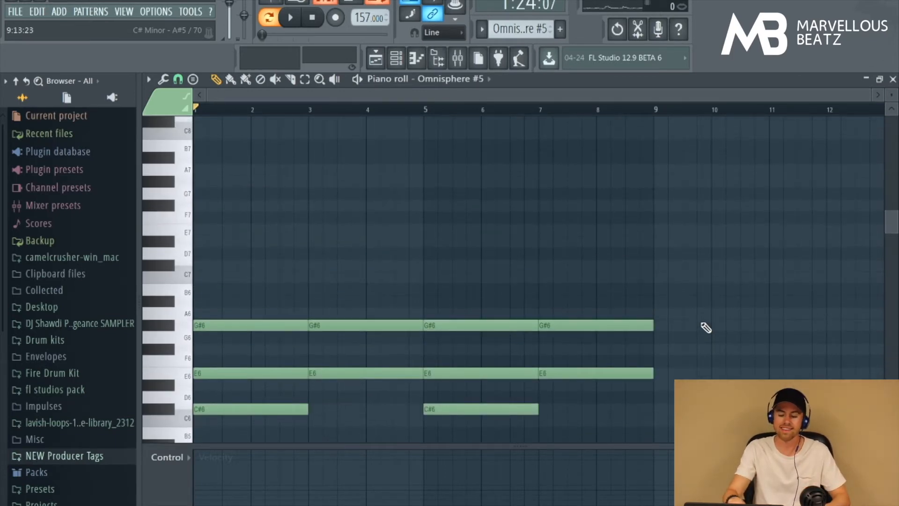
pyautogui.scroll(-4, 706, 328)
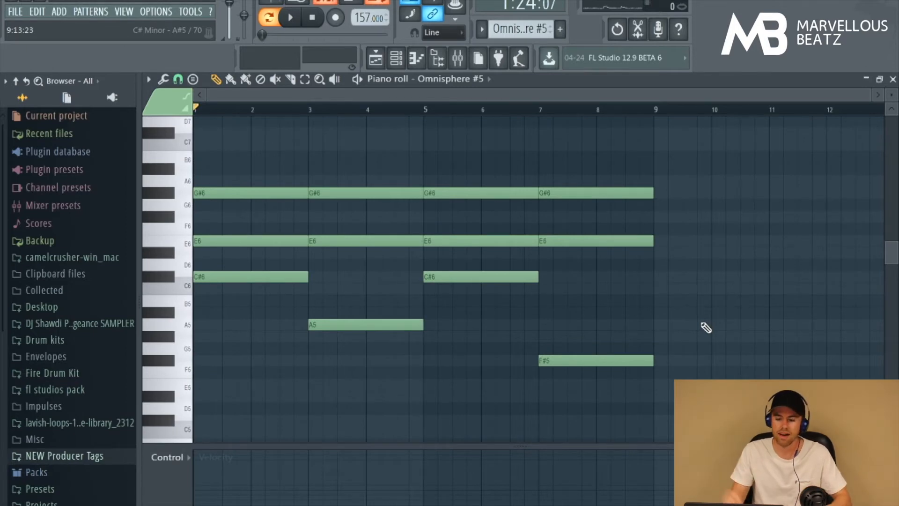
pyautogui.press('space')
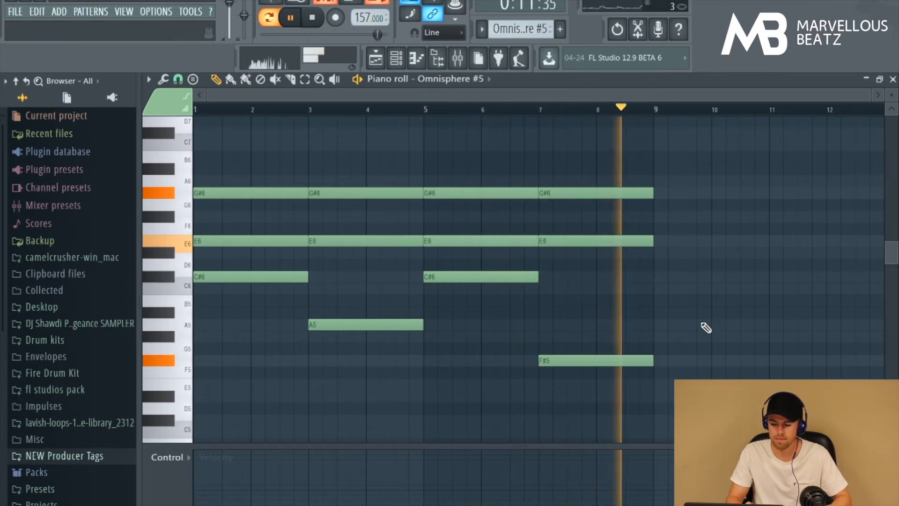
pyautogui.press('space')
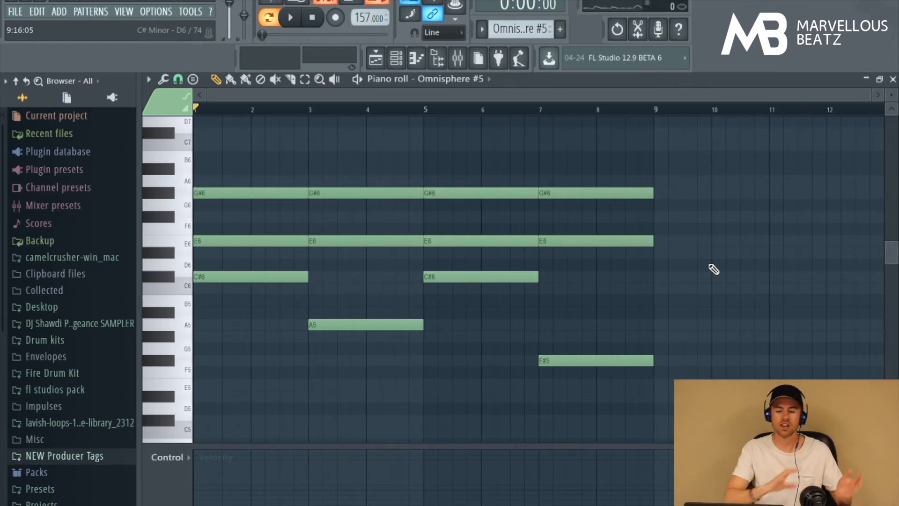
# Return to the playlist and play the Clap 21 pattern on track 10 alone from bar 9
pyautogui.press('F5')
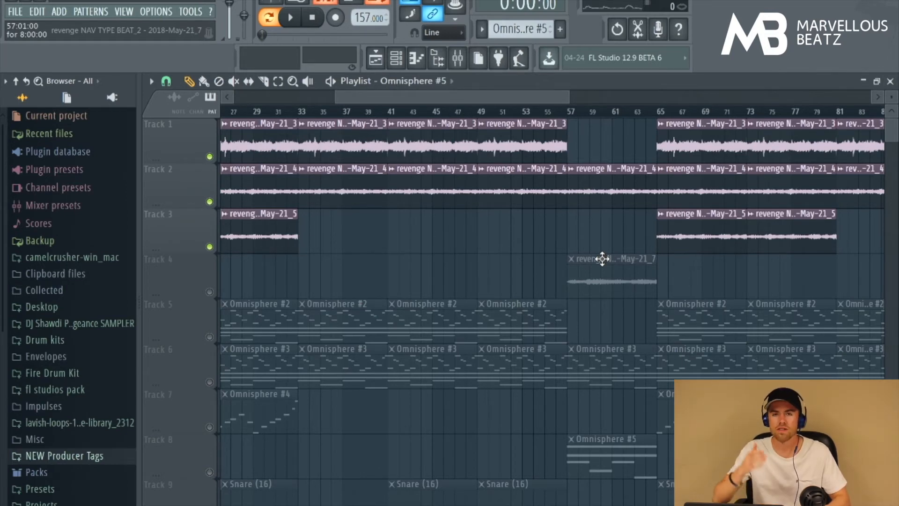
pyautogui.press('space')
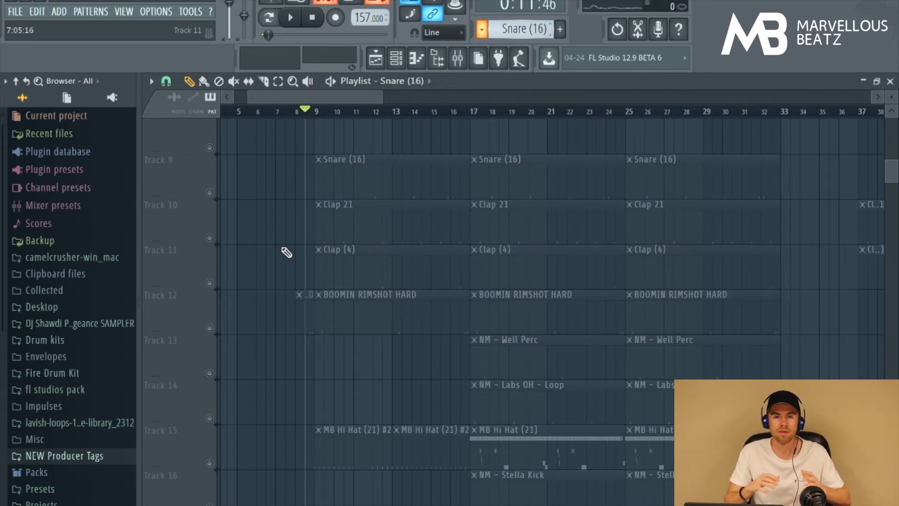
pyautogui.scroll(-2, 303, 261)
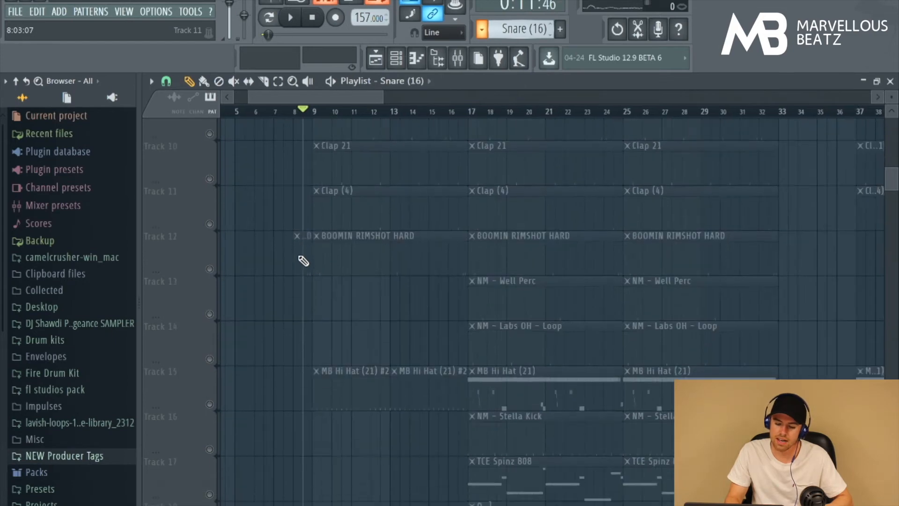
pyautogui.scroll(-4, 299, 256)
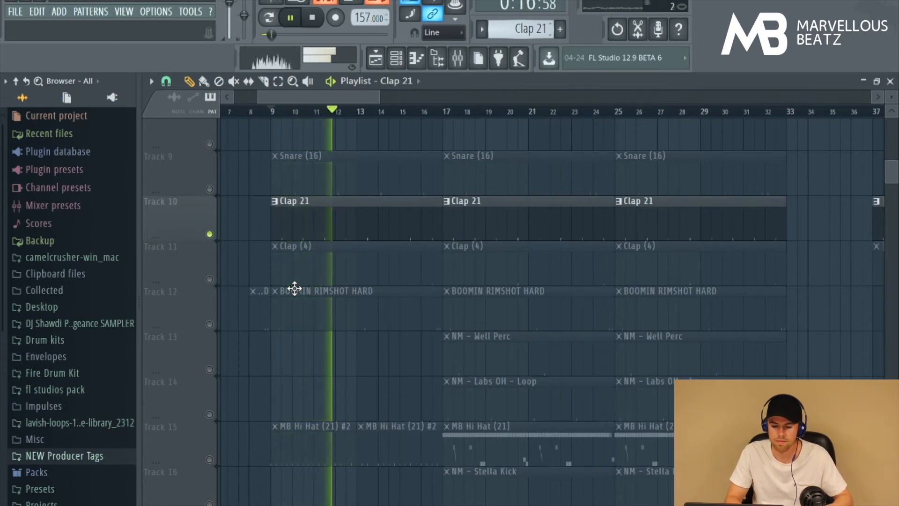
pyautogui.press('space')
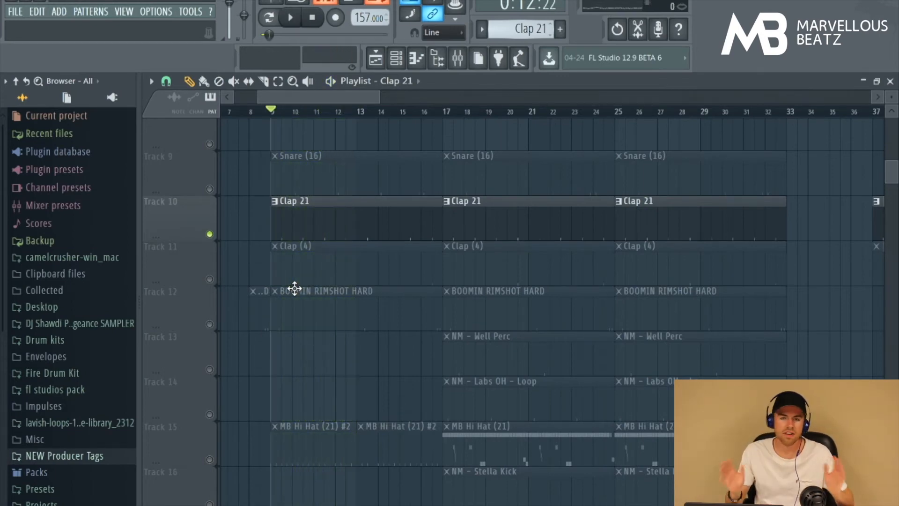
# Enable the Snare (16) on track 9 alongside Clap 21 and play both from bar 9
pyautogui.click(209, 189)
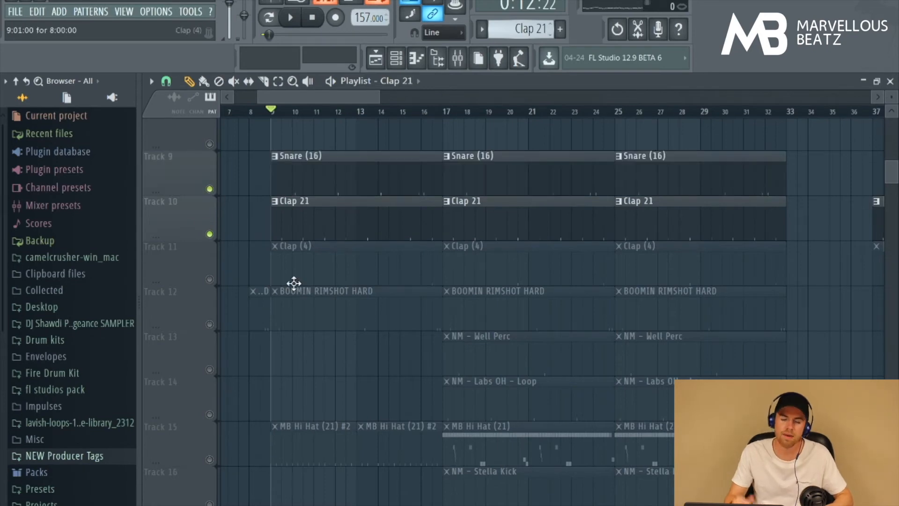
pyautogui.press('space')
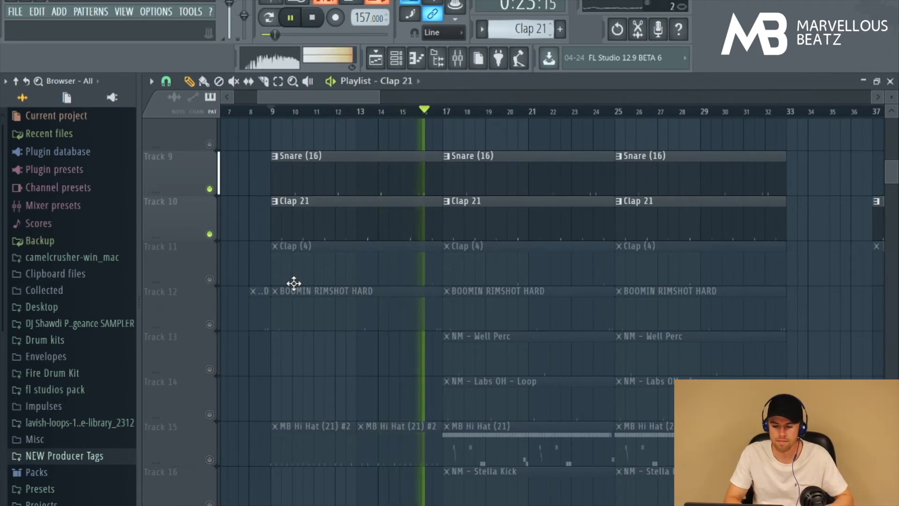
pyautogui.press('space')
# Add the Clap (4) on track 11 to the enabled drums and play them from bar 9
pyautogui.click(209, 279)
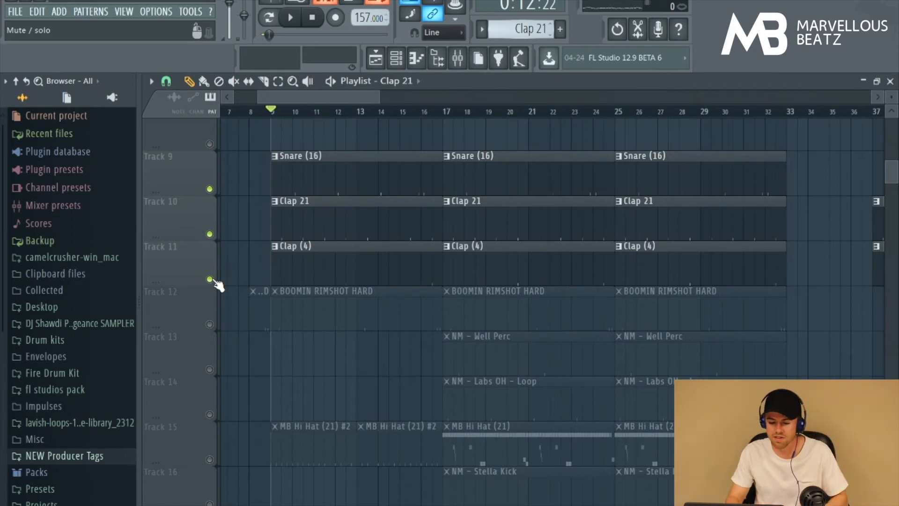
pyautogui.press('space')
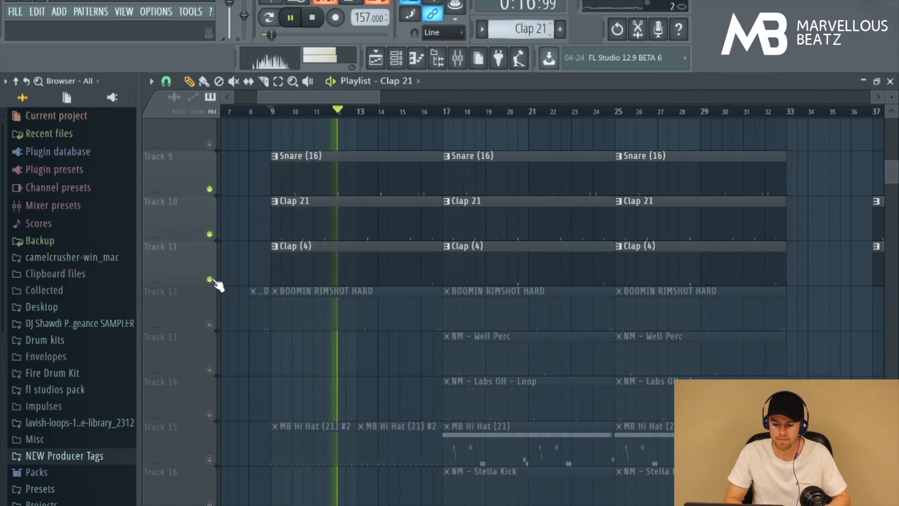
pyautogui.press('space')
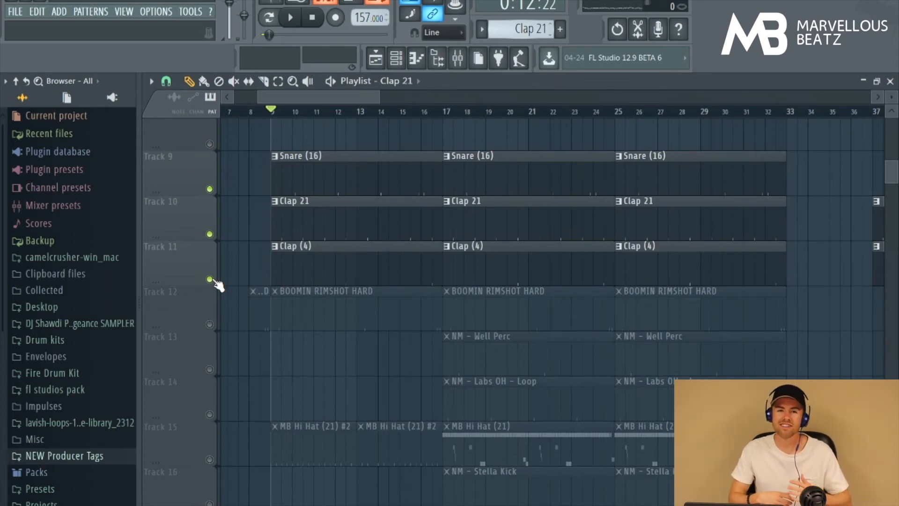
# Enable the BOOMIN RIMSHOT HARD on track 12 and play tracks 9 to 12 together from bar 9
pyautogui.click(209, 325)
pyautogui.moveTo(268, 239); pyautogui.dragTo(281, 315)
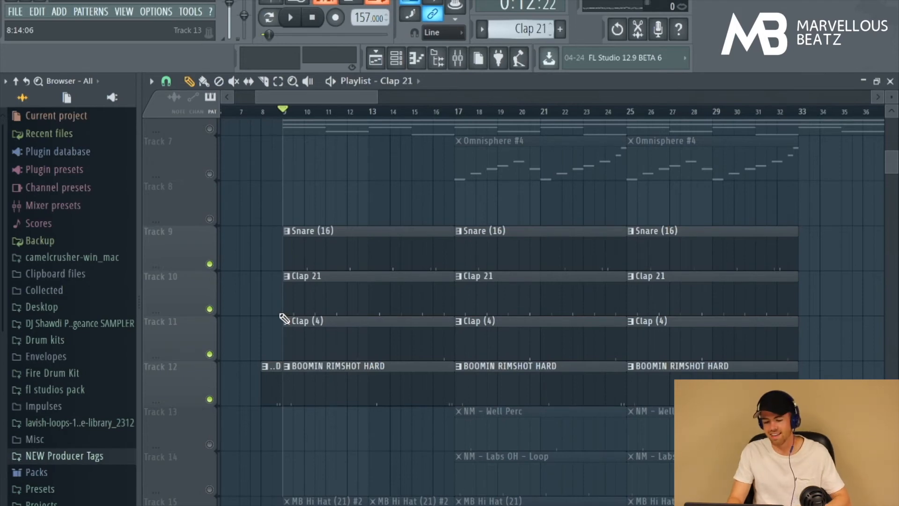
pyautogui.press('space')
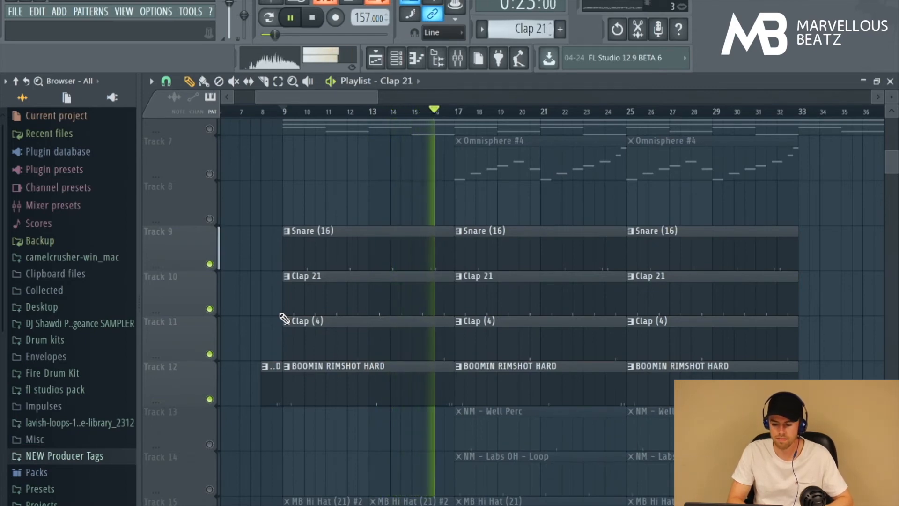
pyautogui.press('space')
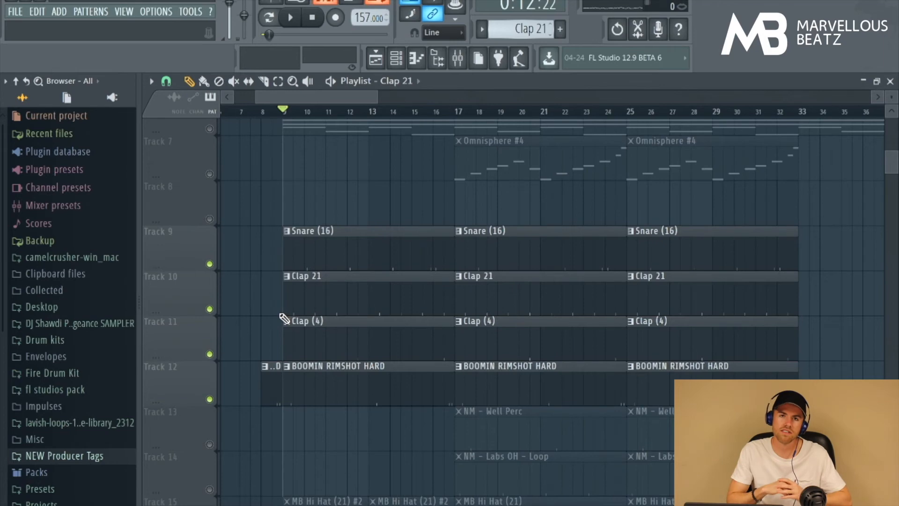
# Enable the hi-hats on track 15, play the drums, and inspect the MB Hi Hat (21) #2 notes before returning to the playlist
pyautogui.scroll(-5, 284, 319)
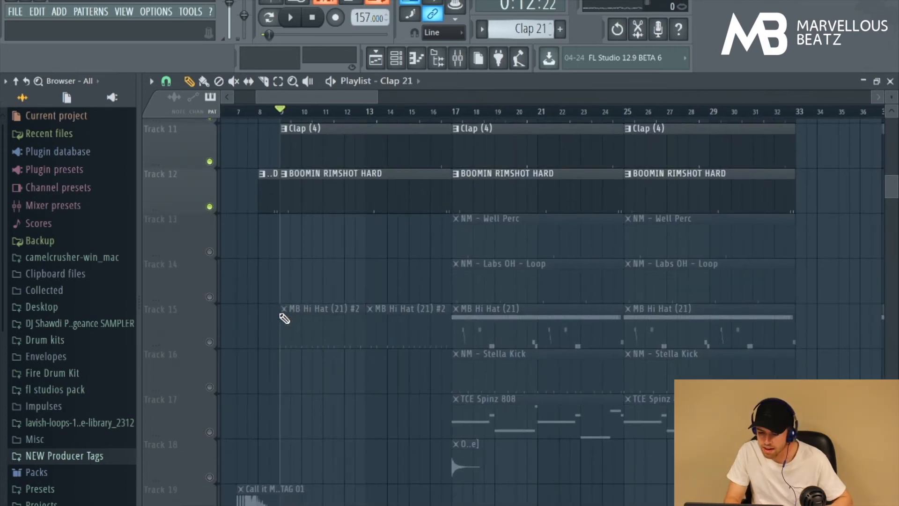
pyautogui.click(210, 342)
pyautogui.scroll(3, 331, 392)
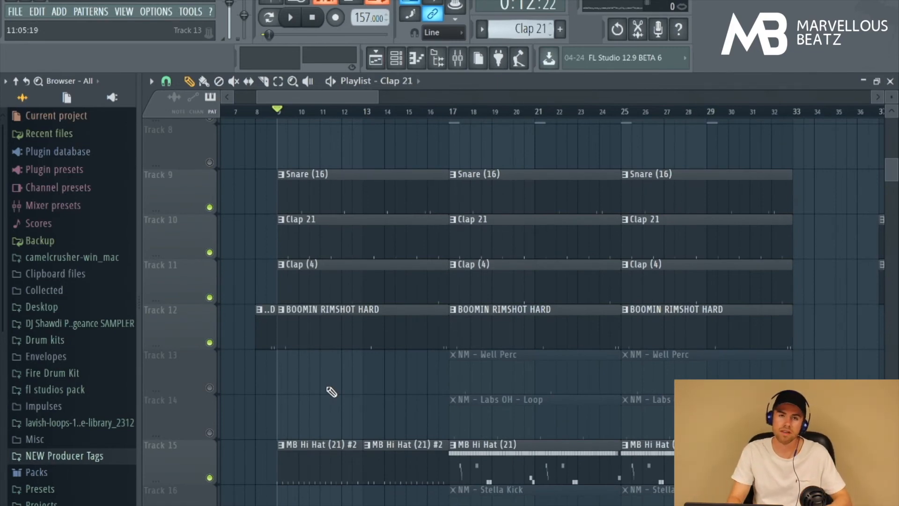
pyautogui.press('space')
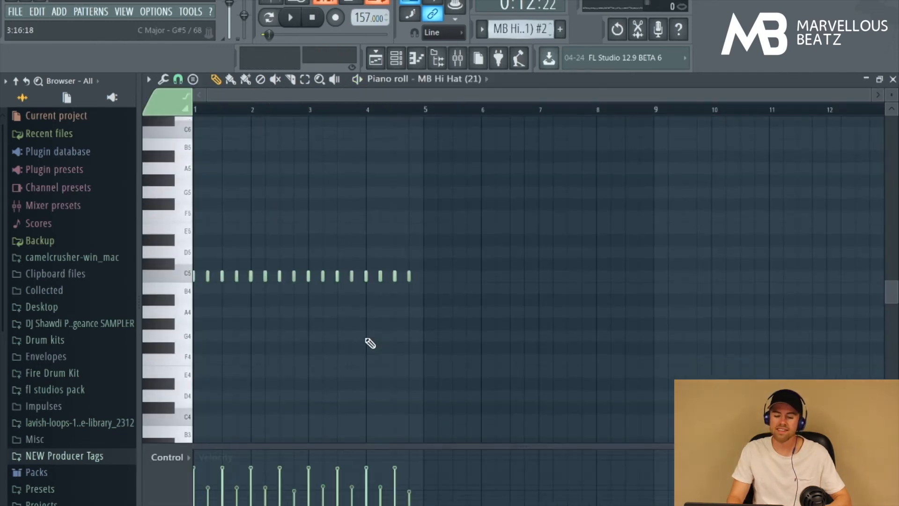
pyautogui.scroll(3, 369, 344)
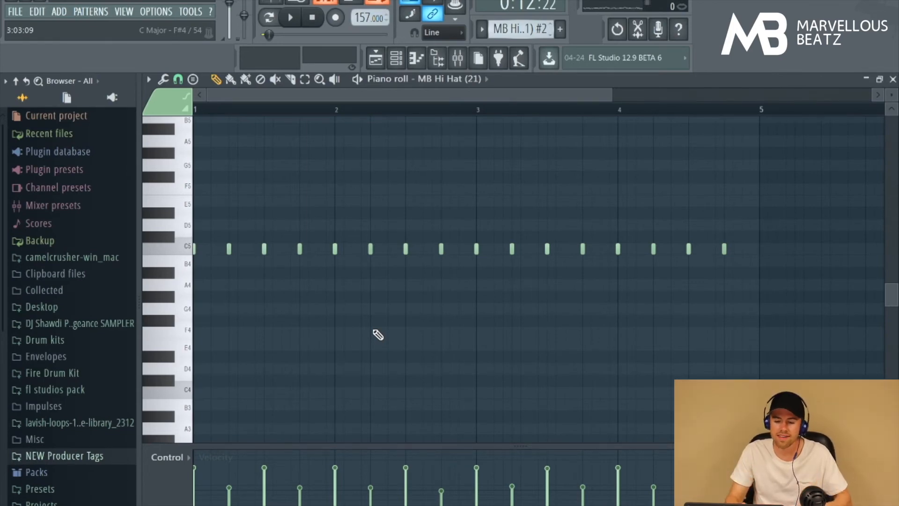
pyautogui.click(376, 59)
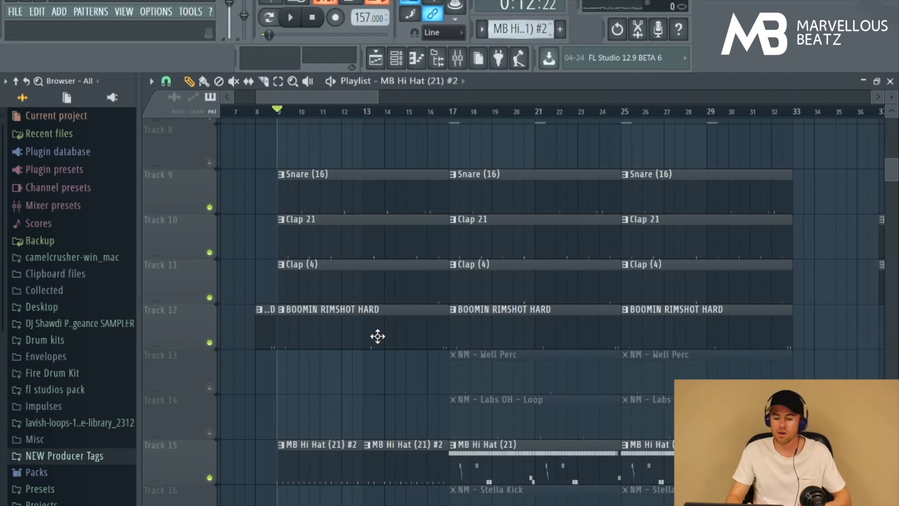
# Place the playhead at bar 17 and examine the MB Hi Hat (21) pattern's pitched rolls in the piano roll
pyautogui.scroll(-3, 378, 337)
pyautogui.click(440, 114)
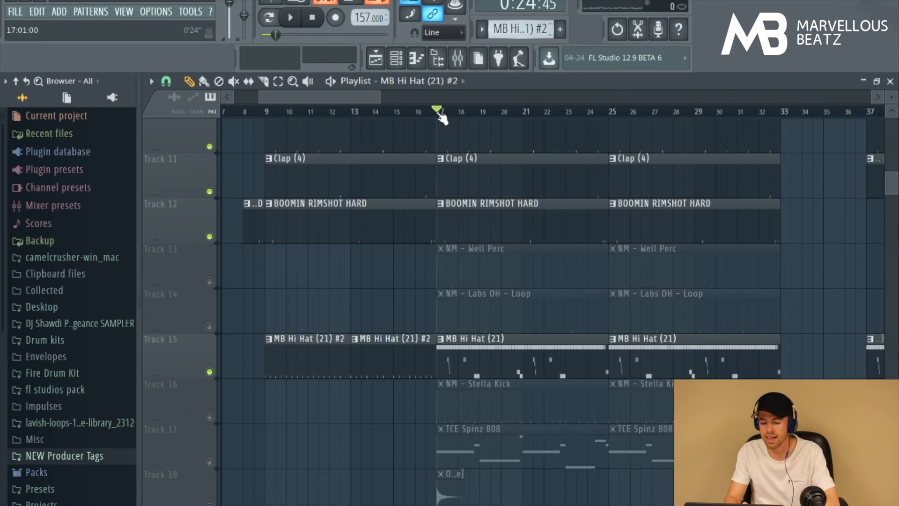
pyautogui.click(481, 29)
pyautogui.click(518, 203)
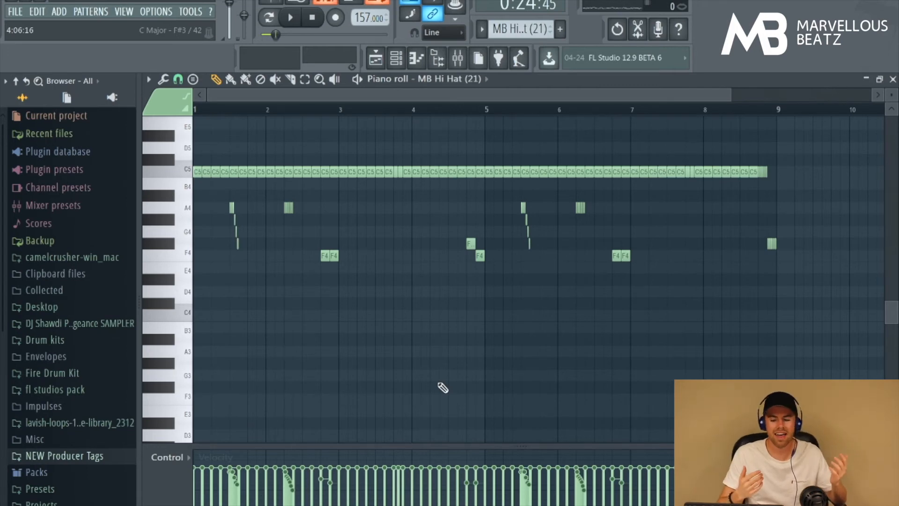
pyautogui.scroll(3, 226, 291)
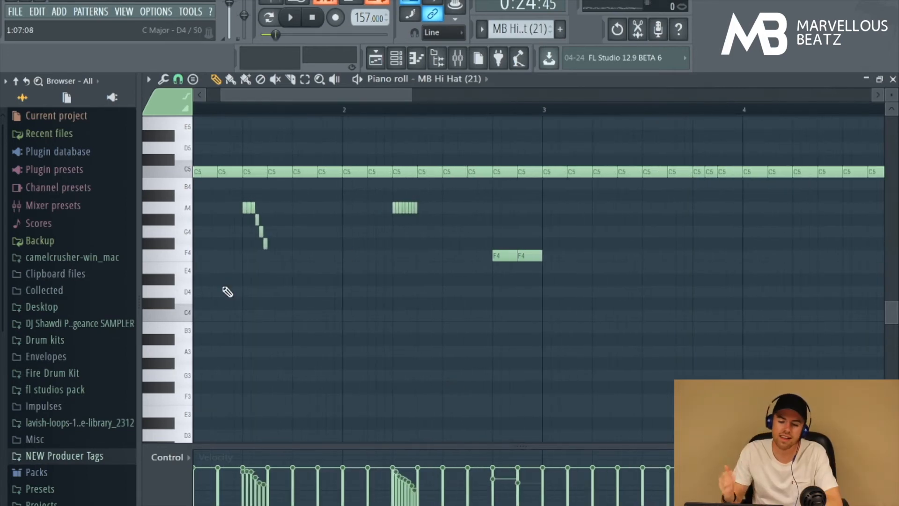
# Play the MB Hi Hat (21) pattern on its own and look closely at the closing roll before bar 9
pyautogui.click(179, 80)
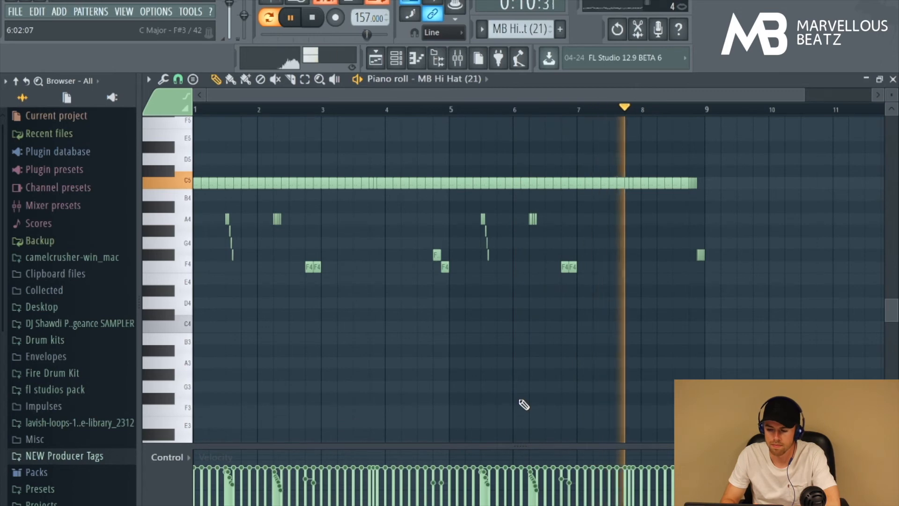
pyautogui.press('space')
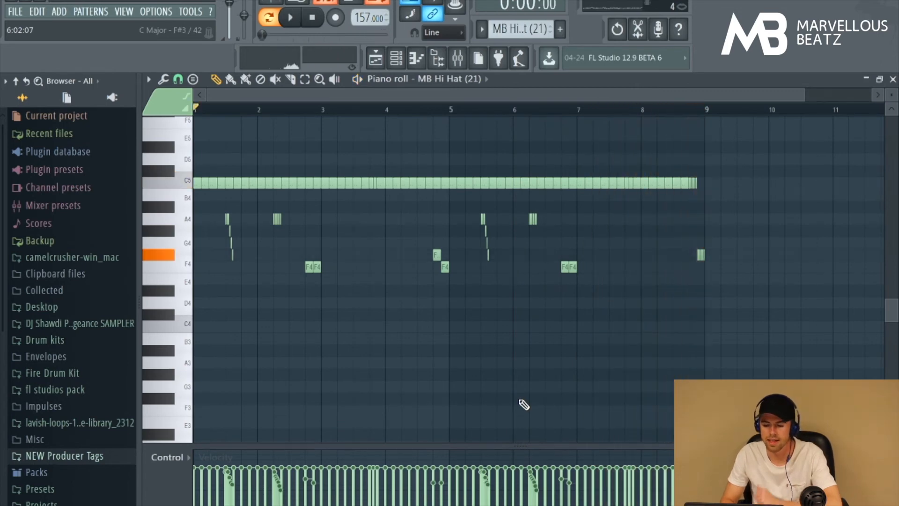
pyautogui.scroll(5, 709, 275)
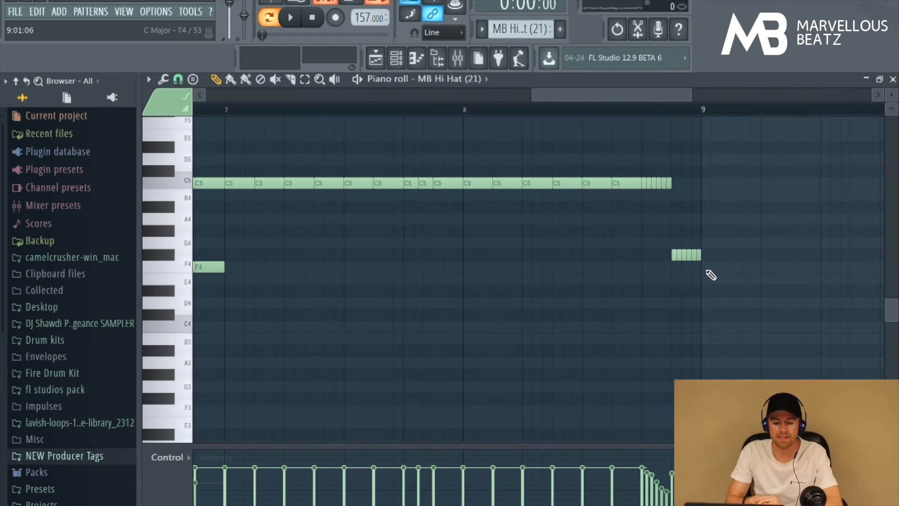
# Return to the playlist and enable percussion tracks 13 and 14
pyautogui.press('F5')
pyautogui.click(209, 226)
pyautogui.click(210, 271)
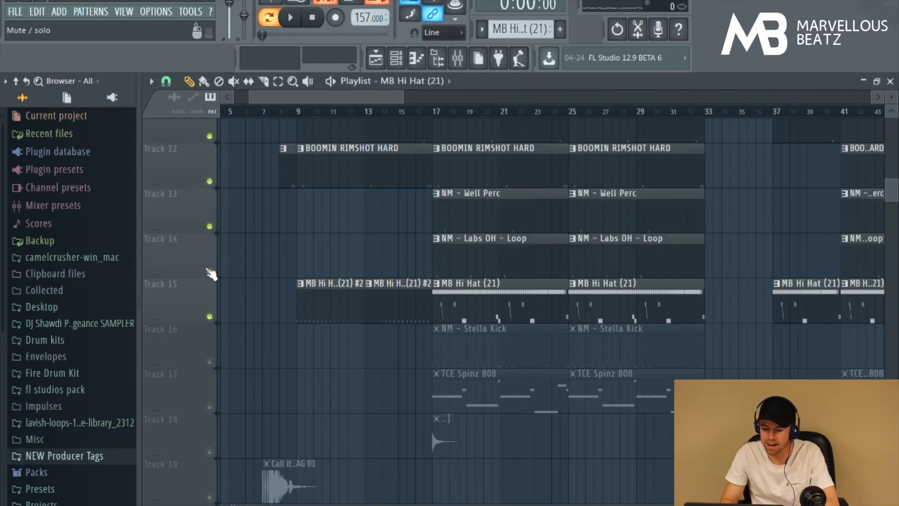
# Solo track 13, play its NM - Well Perc pattern from bar 17, and mute the track again
pyautogui.click(434, 111)
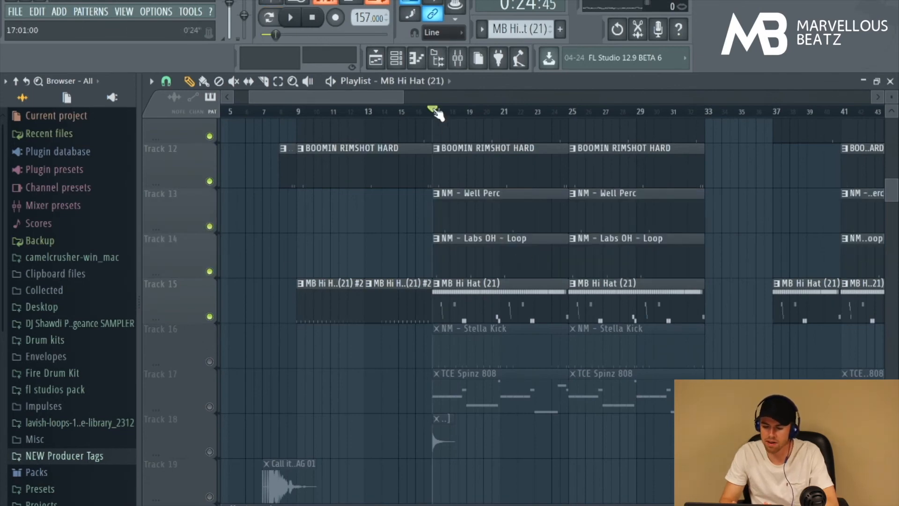
pyautogui.rightClick(209, 226)
pyautogui.press('space')
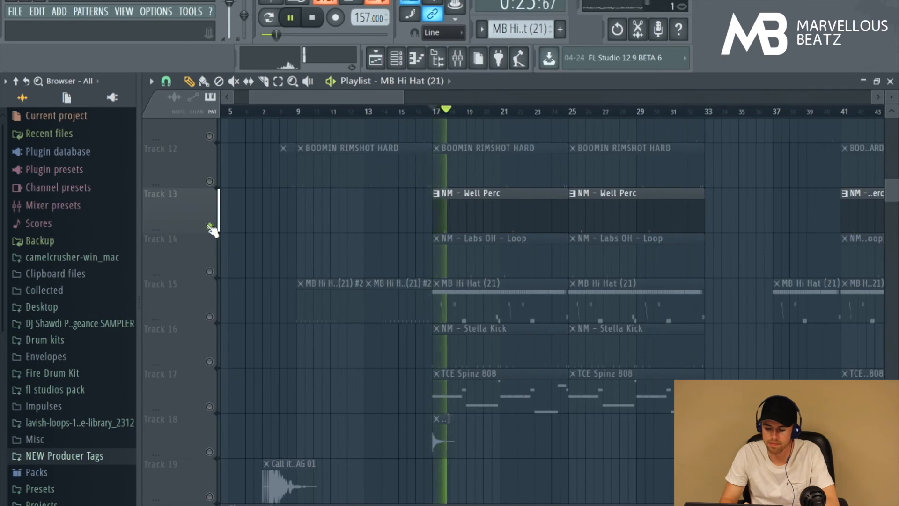
pyautogui.press('space')
pyautogui.click(209, 227)
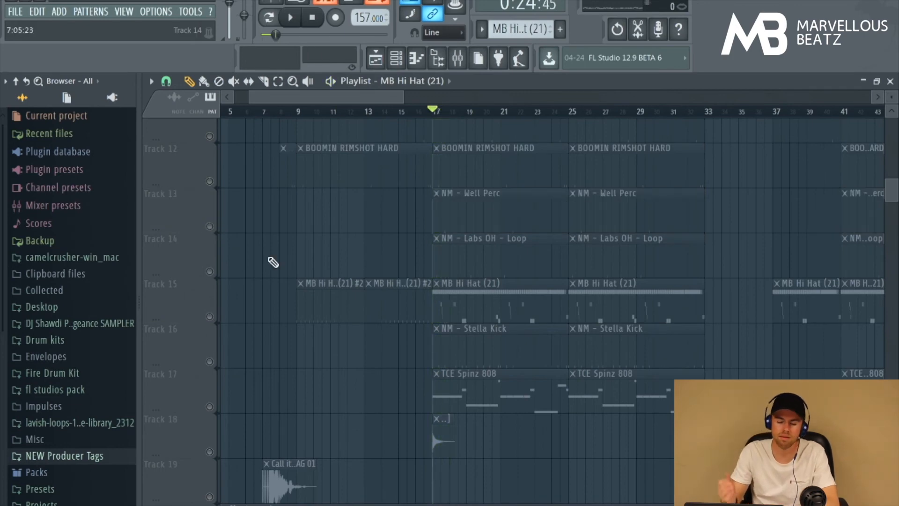
# Solo track 14 and play its NM - Labs OH - Loop pattern from bar 17
pyautogui.rightClick(210, 271)
pyautogui.press('space')
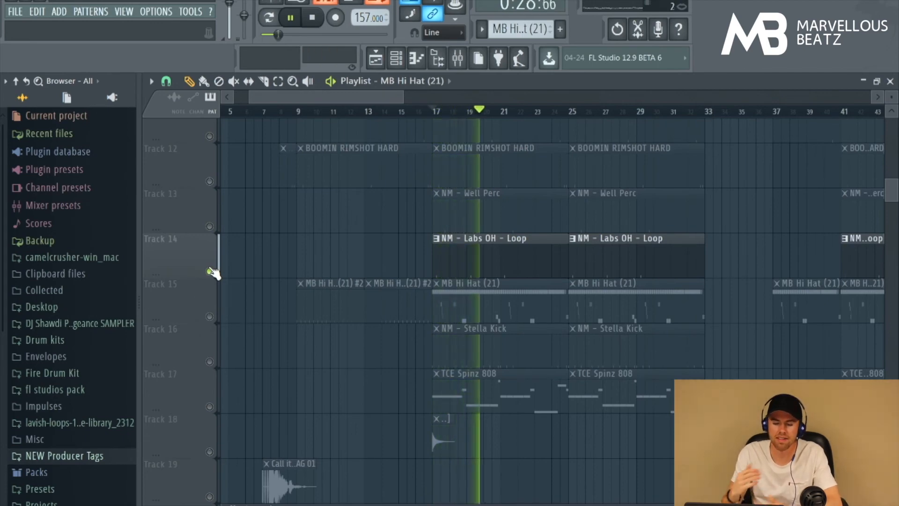
pyautogui.press('space')
# Enable track 16 with the NM - Stella Kick pattern and track 17 with the TCE Spinz 808 pattern
pyautogui.scroll(-1, 261, 332)
pyautogui.click(209, 315)
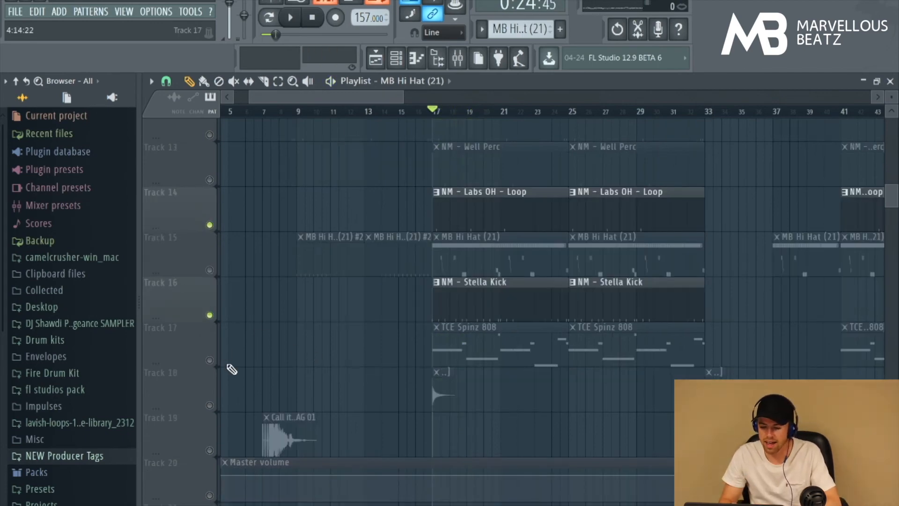
pyautogui.click(210, 360)
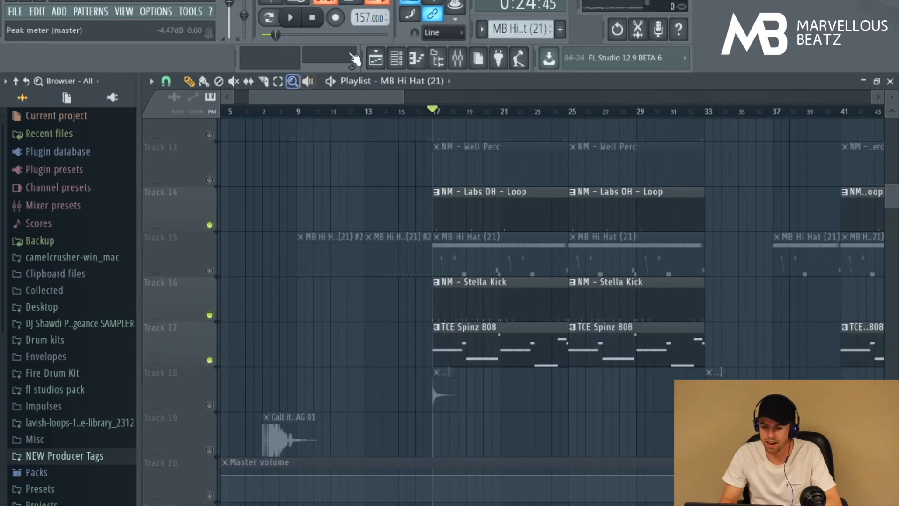
# Play the TCE Spinz 808 pattern on its own in the piano roll and follow its bass notes
pyautogui.click(483, 28)
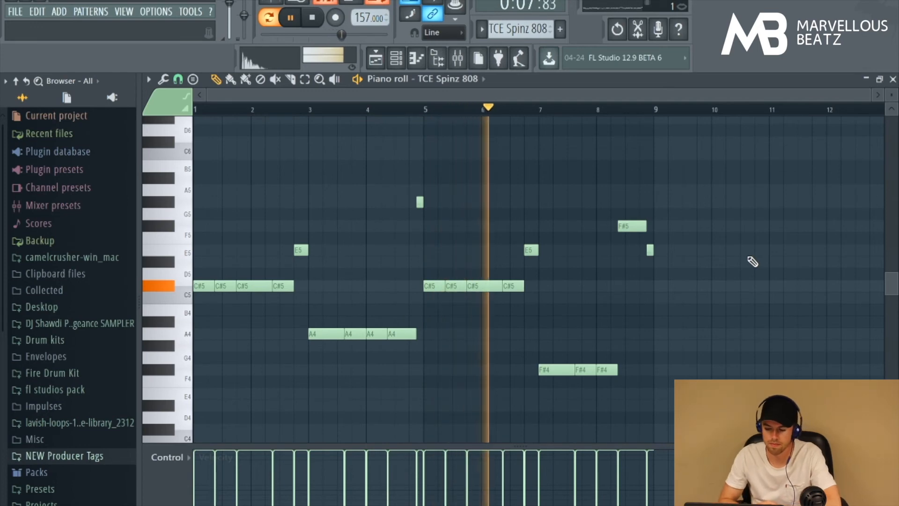
pyautogui.press('XF86AudioRaiseVolume')
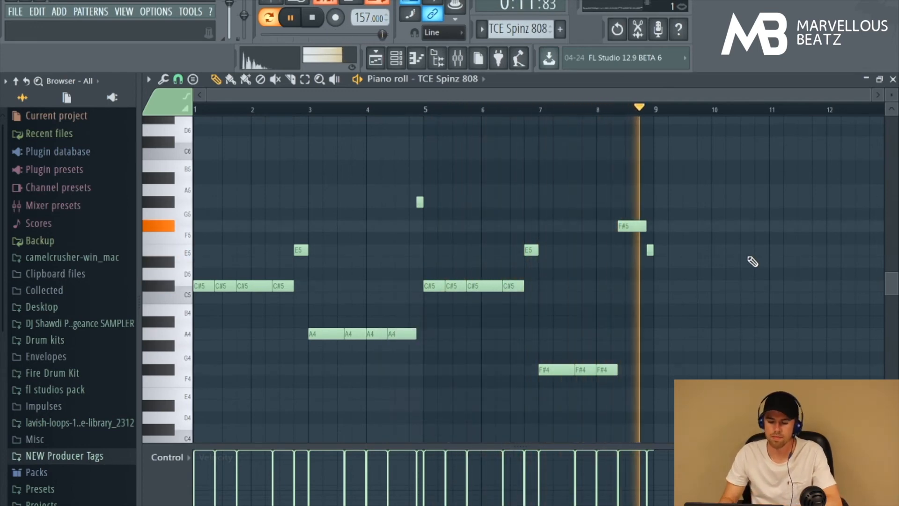
pyautogui.press('space')
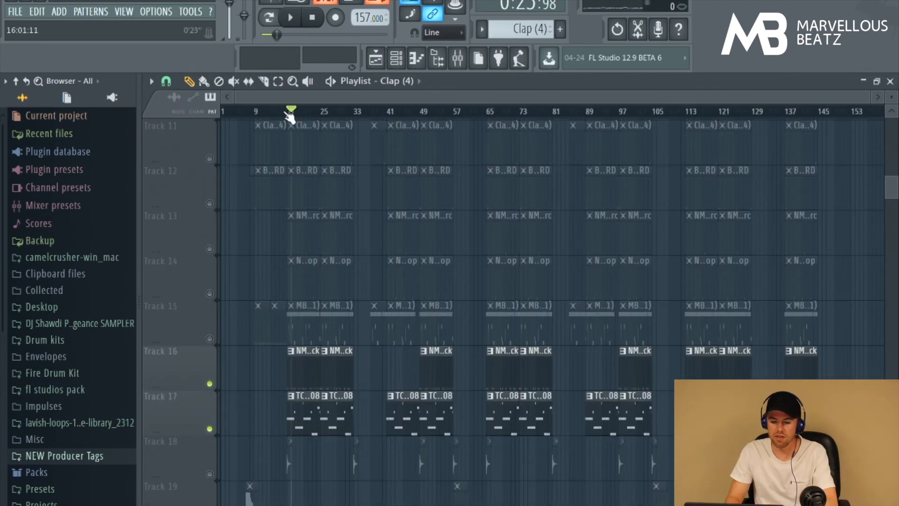
# Play the NM - Stella Kick and TCE Spinz 808 tracks together in the playlist from just before bar 17
pyautogui.scroll(3, 281, 173)
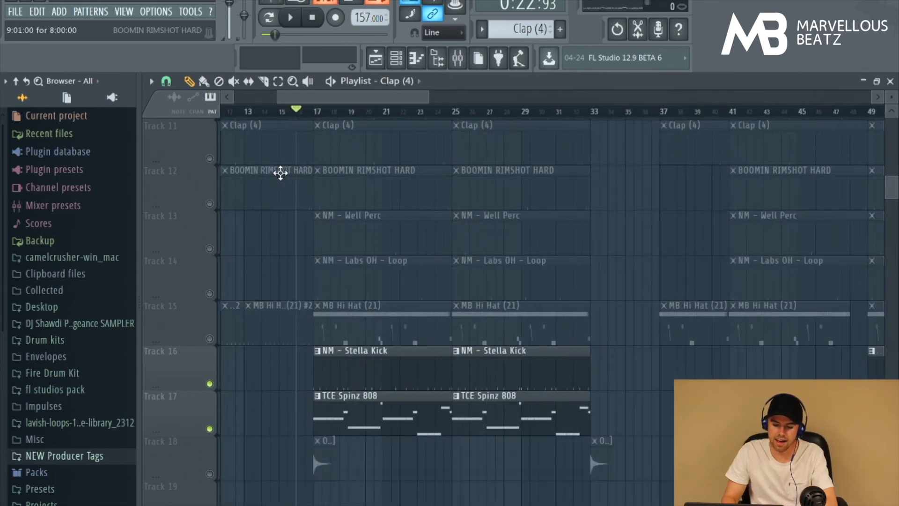
pyautogui.scroll(-3, 281, 172)
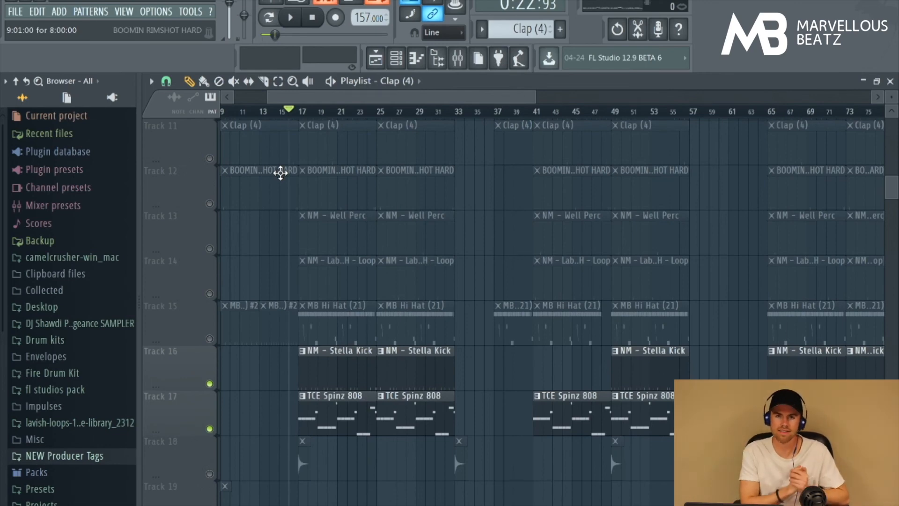
pyautogui.press('space')
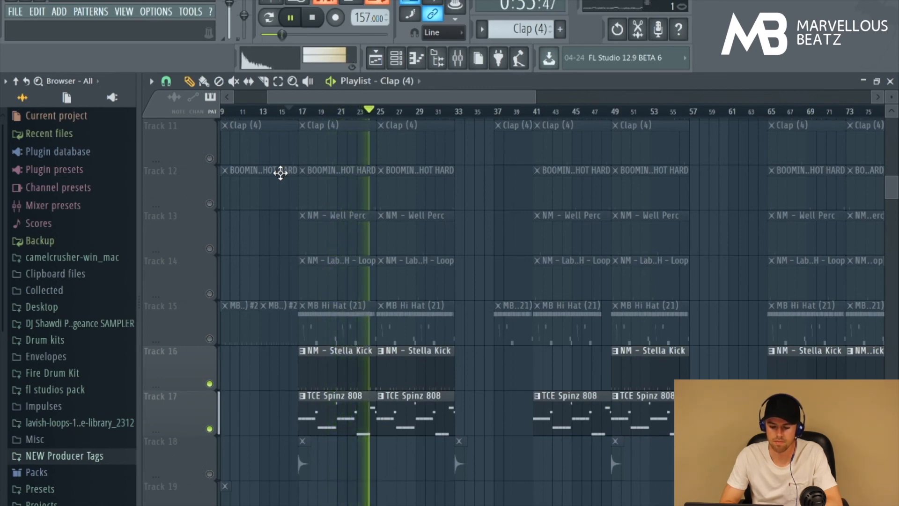
pyautogui.press('space')
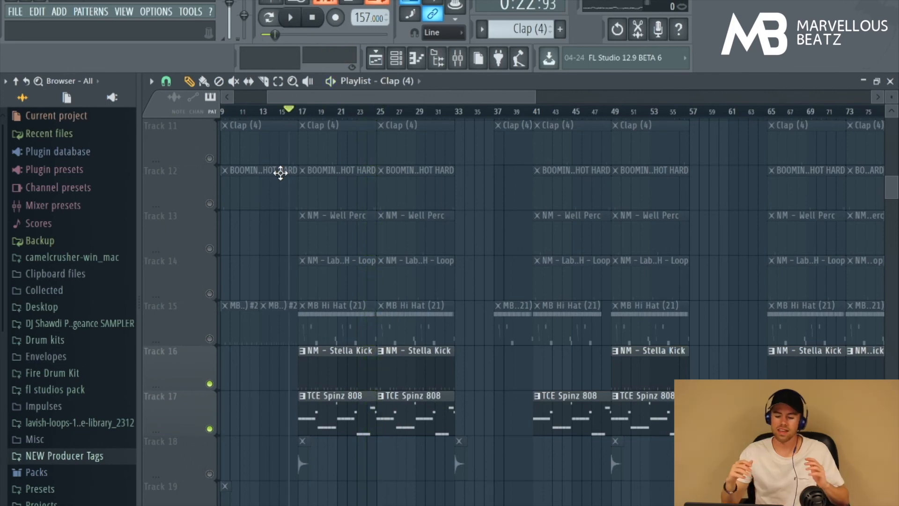
# Play the full arrangement from the start with all drum tracks enabled and look over the layout of its melody and drum tracks
pyautogui.scroll(-3, 281, 173)
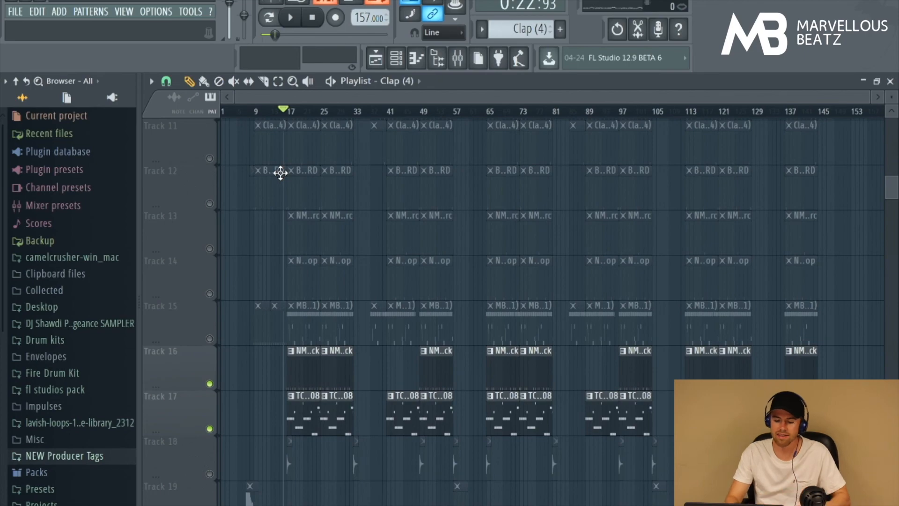
pyautogui.scroll(-4, 280, 172)
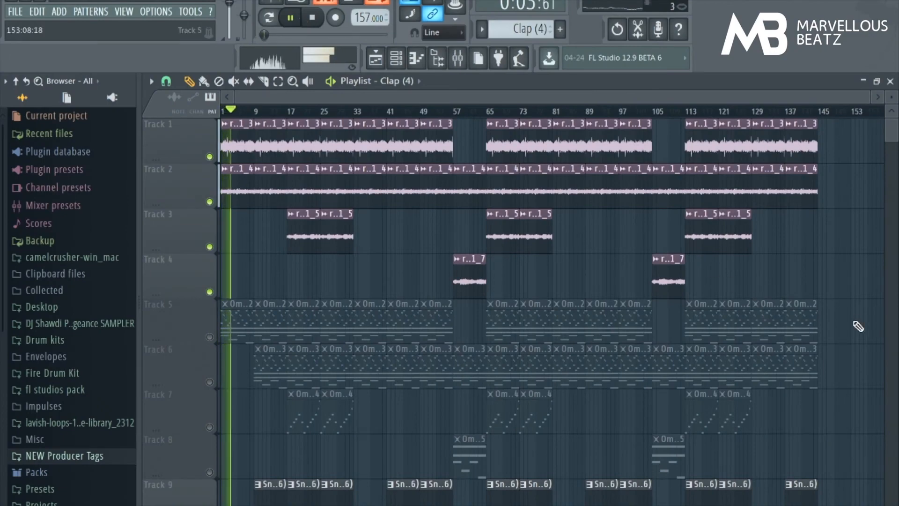
pyautogui.scroll(-5, 859, 327)
pyautogui.scroll(-3, 858, 326)
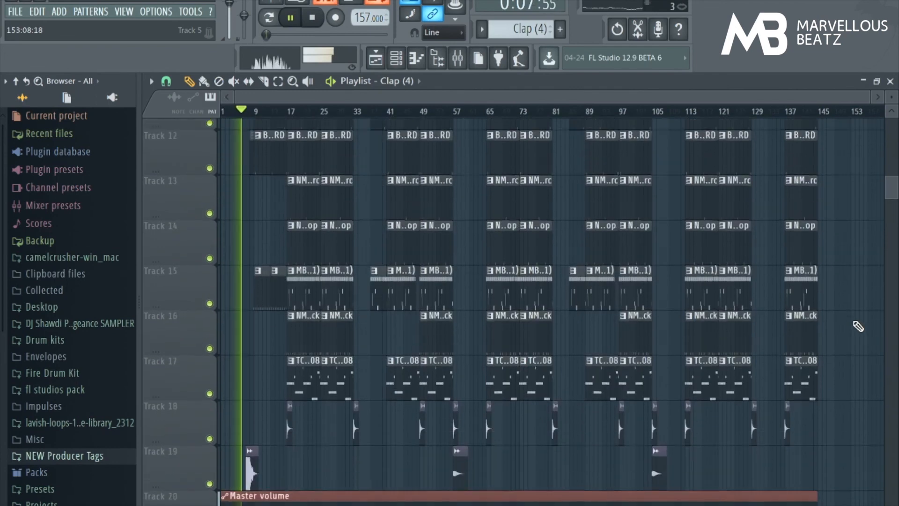
pyautogui.scroll(1, 859, 326)
pyautogui.scroll(1, 858, 327)
pyautogui.scroll(1, 859, 326)
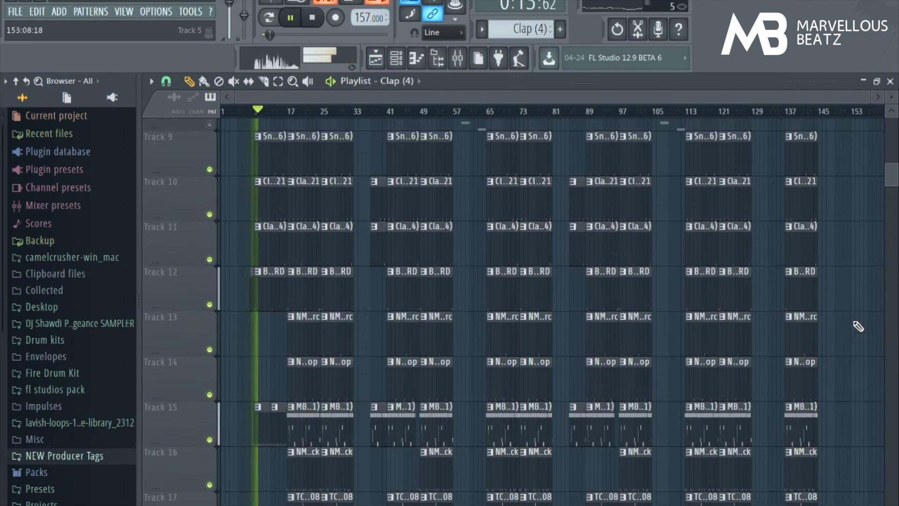